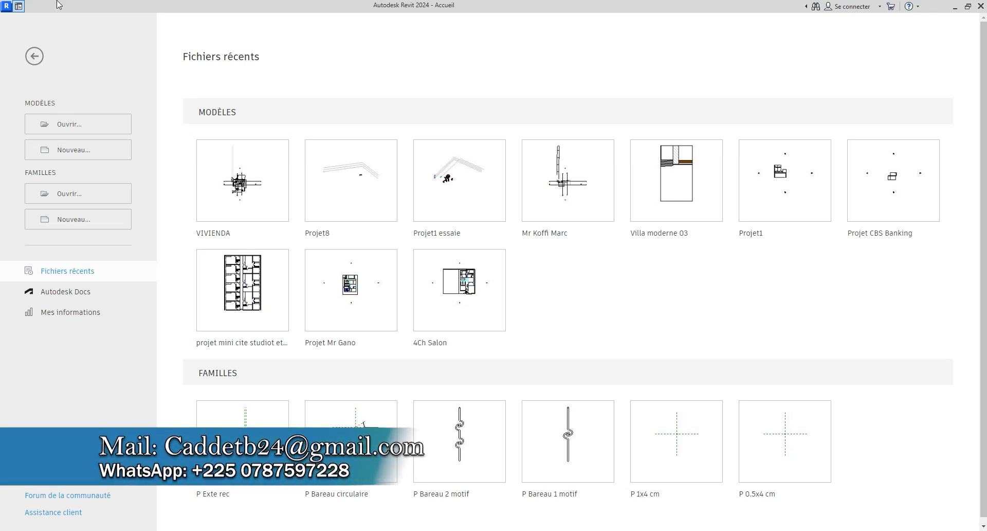
Create a new project from the Gabarit architectural template.
left_click(73, 154)
left_click(361, 212)
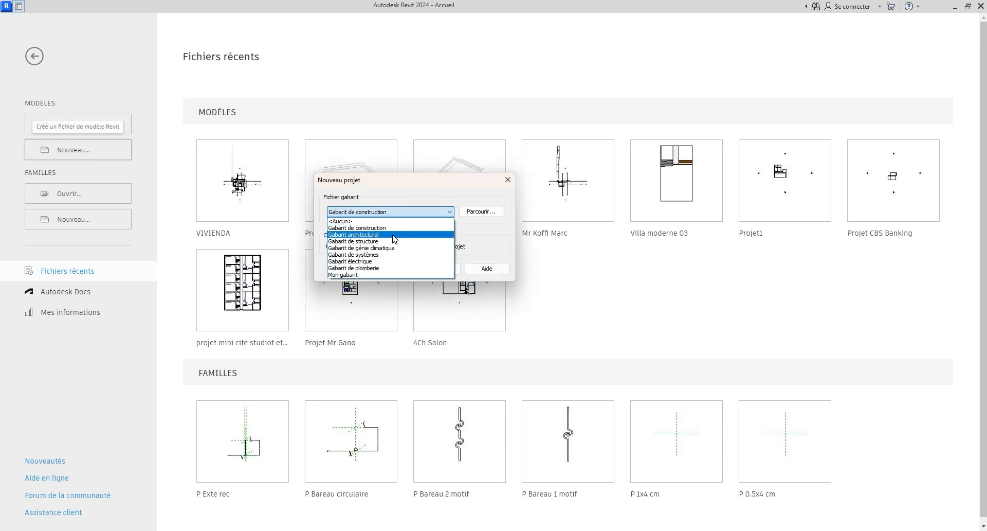
left_click(393, 235)
left_click(390, 268)
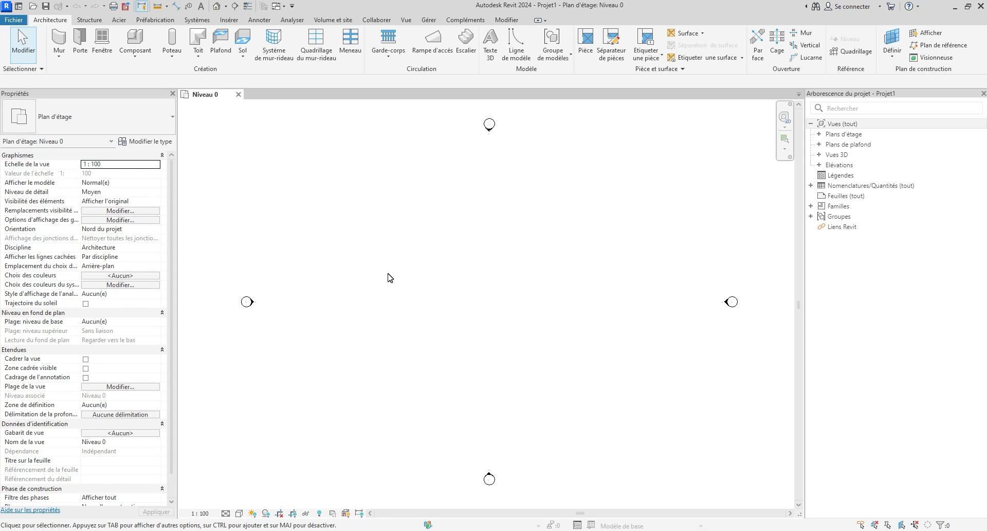
Draw a horizontal building section line in the Niveau 0 plan, between the elevation markers.
scroll(373, 337, "up", 3)
middle_click_drag(470, 270, 398, 346)
scroll(366, 332, "down", 2)
scroll(386, 344, "down", 2)
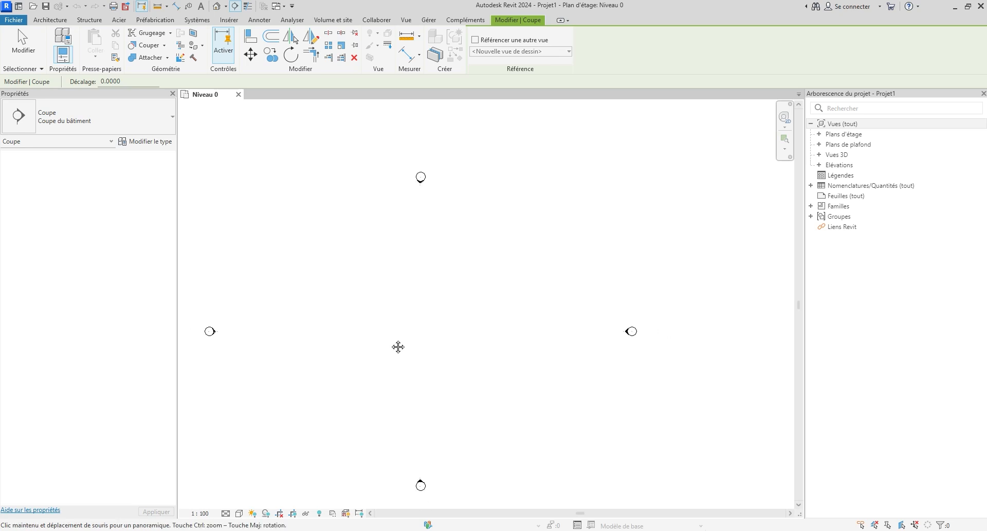
left_click(317, 344)
scroll(407, 344, "up", 3)
left_click(423, 344)
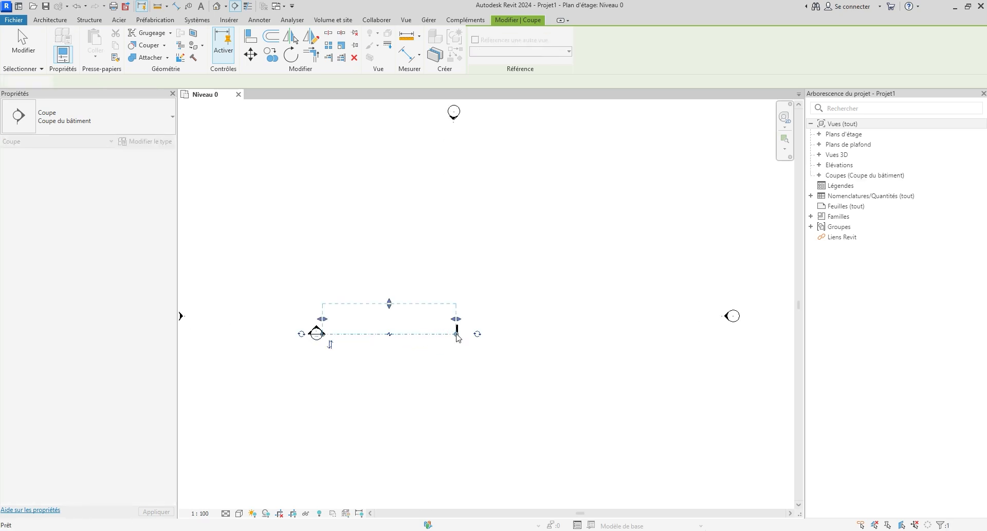
scroll(446, 335, "up", 5)
key("Escape")
Examine the section line's head symbol and its tail end mark in the plan.
middle_click_drag(459, 344, 552, 304)
scroll(545, 345, "up", 1)
scroll(549, 275, "down", 4)
scroll(405, 301, "up", 3)
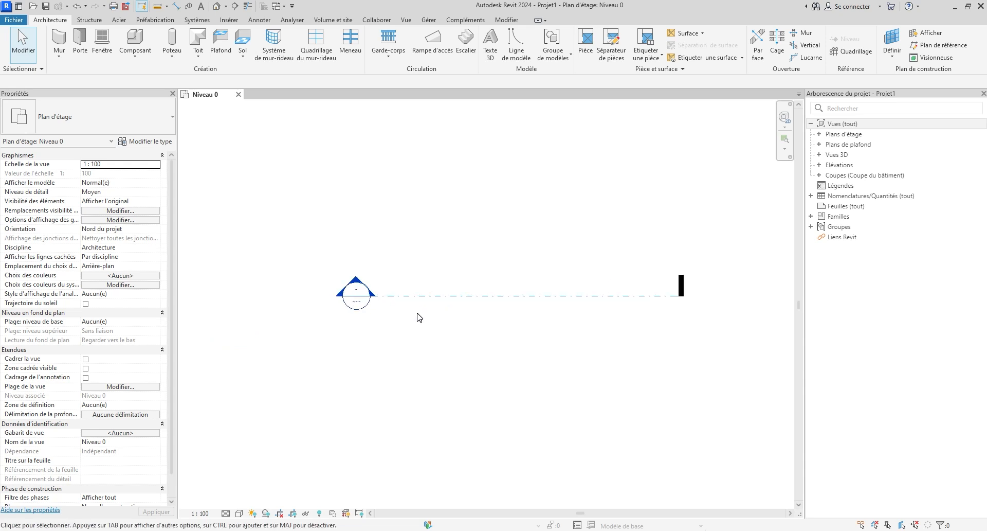
scroll(411, 292, "up", 2)
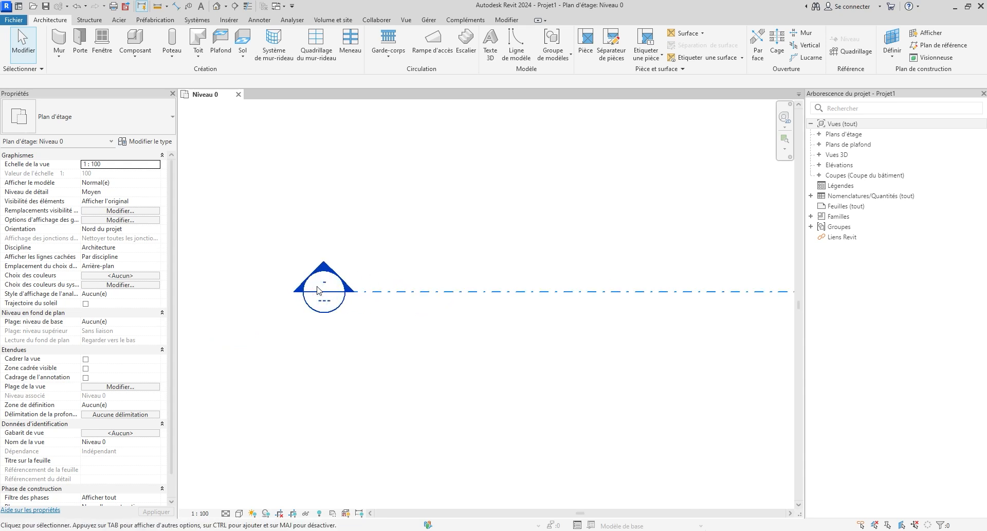
scroll(311, 291, "up", 1)
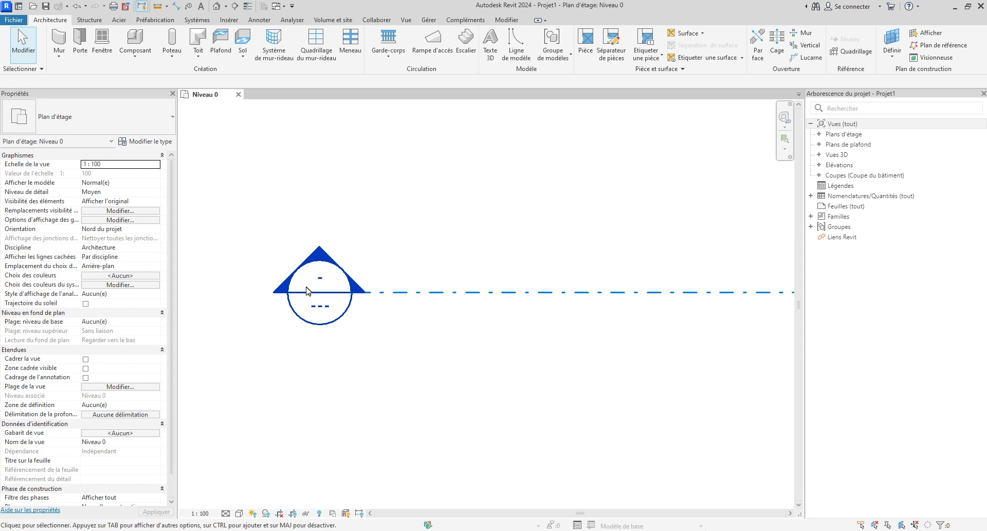
scroll(324, 296, "down", 3)
middle_click_drag(466, 329, 440, 332)
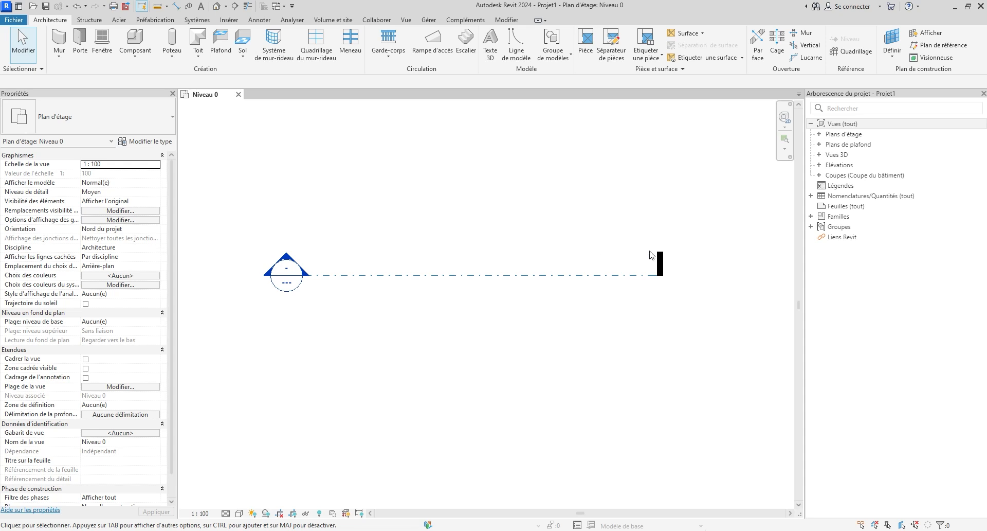
Switch the section line's tail end to the head symbol and break the line with a gap in the middle.
left_click(660, 275)
left_click(714, 279)
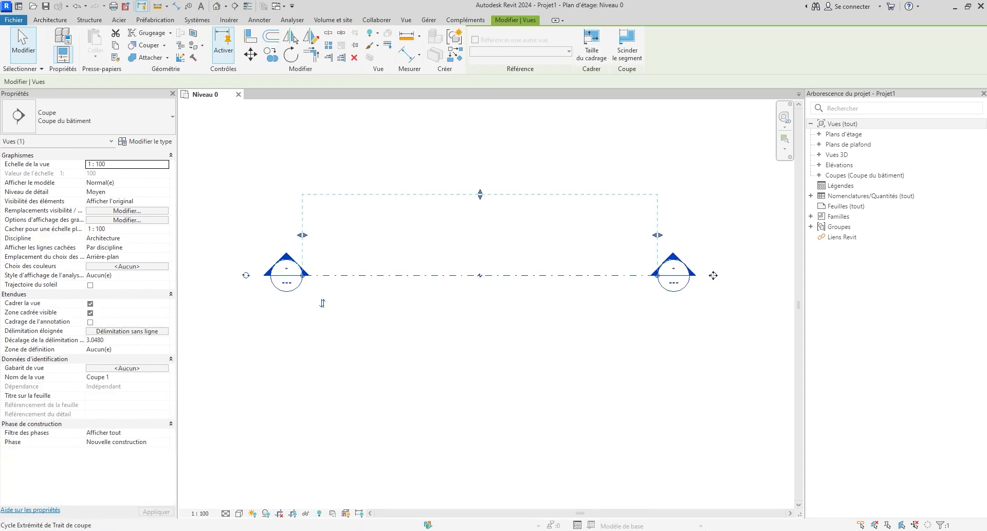
middle_click_drag(515, 325, 488, 328)
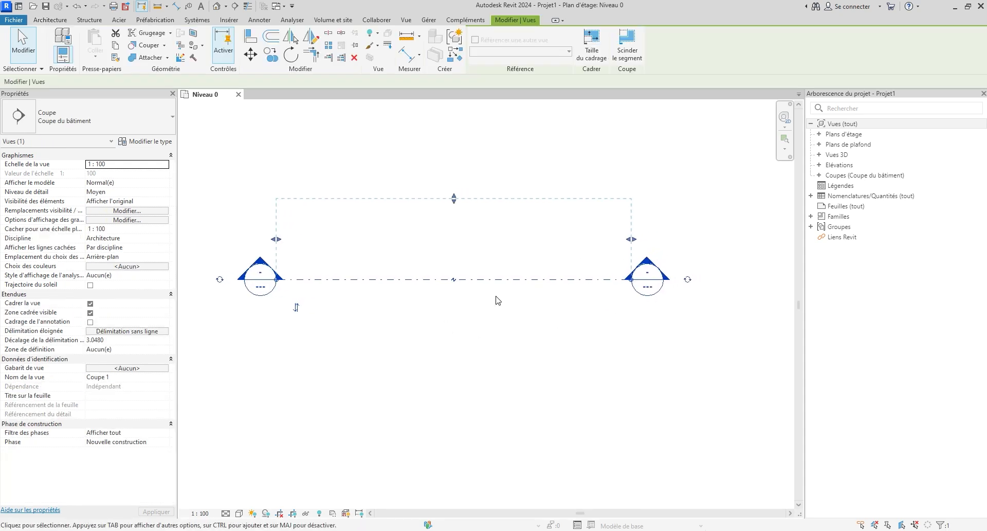
middle_click_drag(496, 296, 452, 251)
left_click(411, 235)
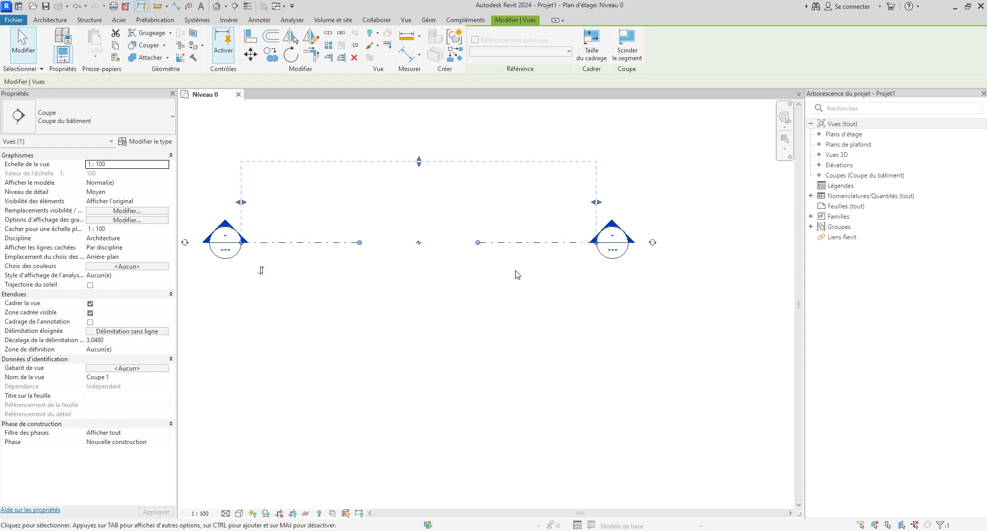
middle_click_drag(511, 335, 529, 359)
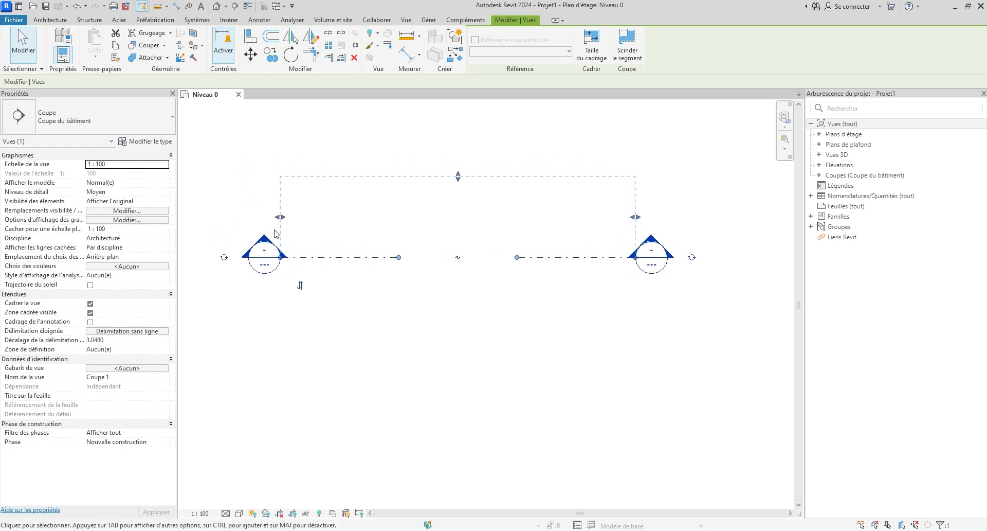
scroll(266, 239, "up", 2)
middle_click_drag(273, 271, 268, 293)
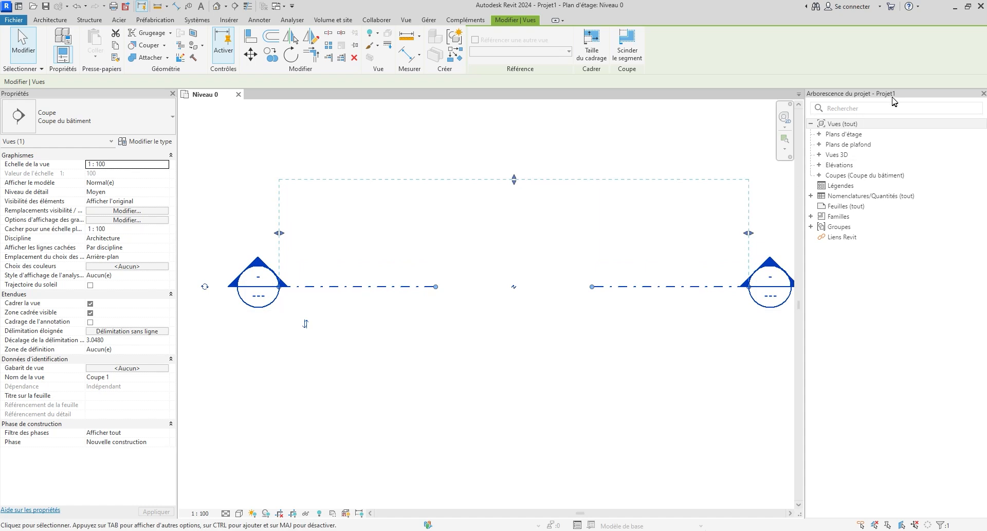
Search the project browser for "coupe" and open the family Extrémité de la ligne de coupe - Pleine for editing.
left_click(858, 108)
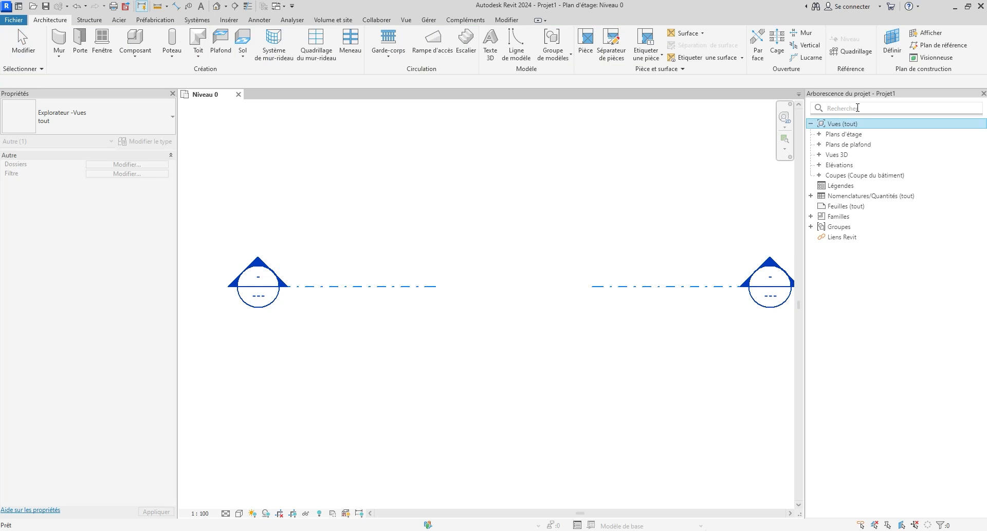
type("coupe")
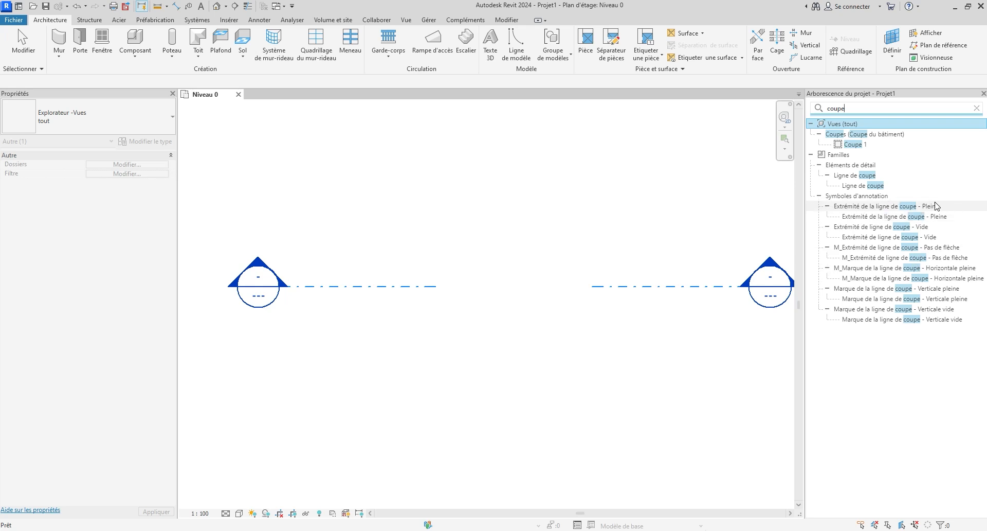
left_click(858, 208)
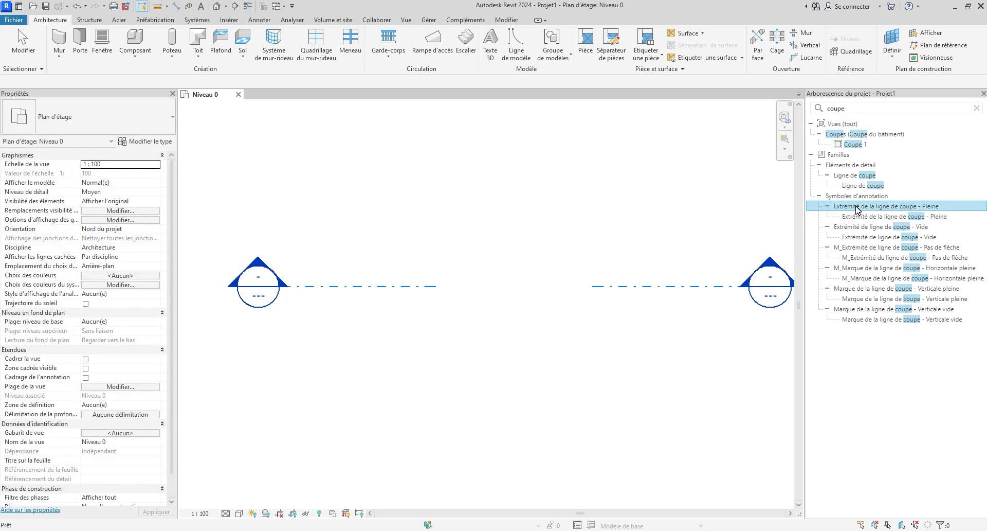
right_click(857, 208)
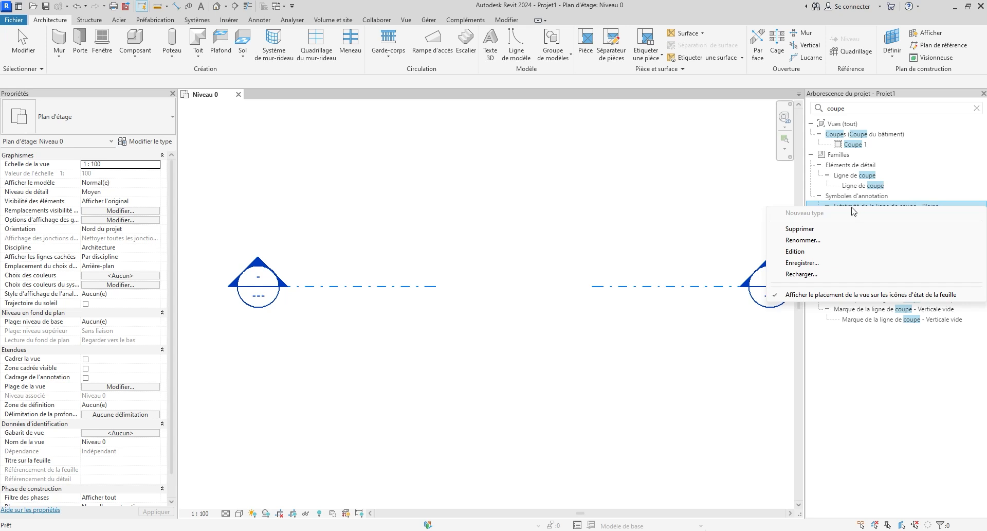
left_click(806, 251)
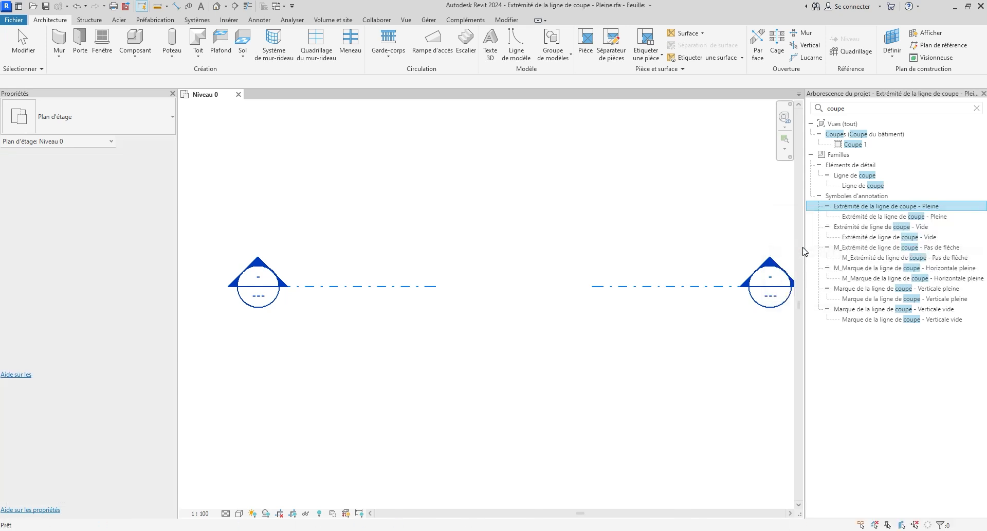
middle_click_drag(451, 266, 580, 245)
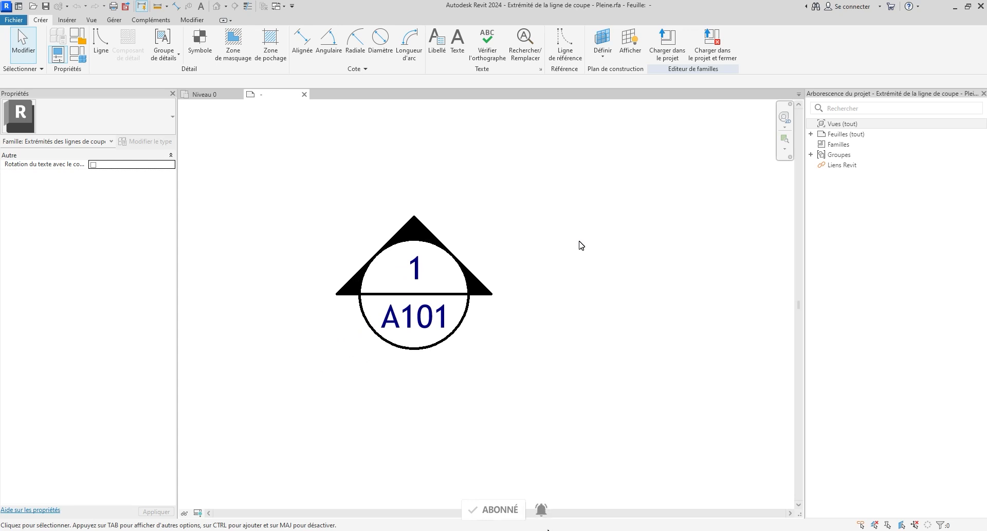
middle_click_drag(364, 149, 427, 150)
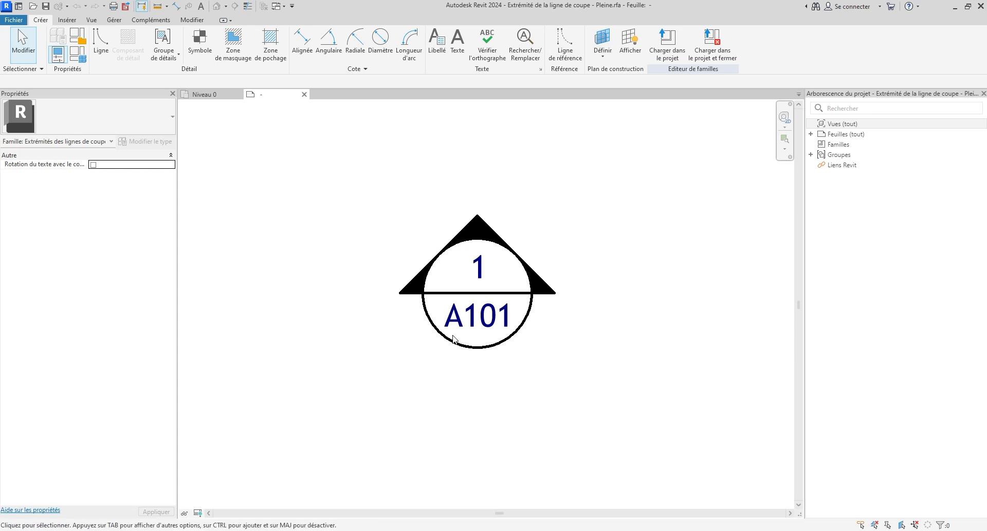
Check the family's category and parameters, leaving them as they are.
left_click(78, 39)
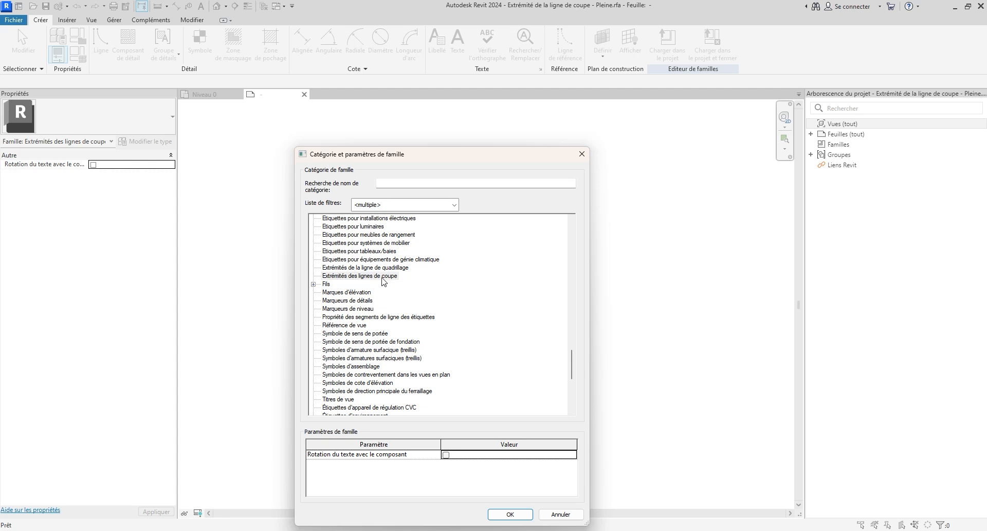
left_click(560, 515)
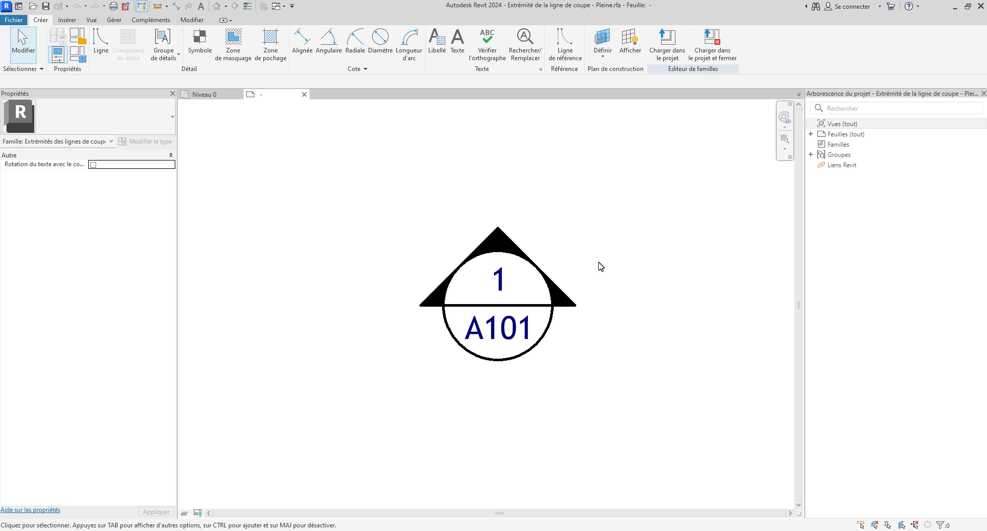
scroll(542, 249, "up", 3)
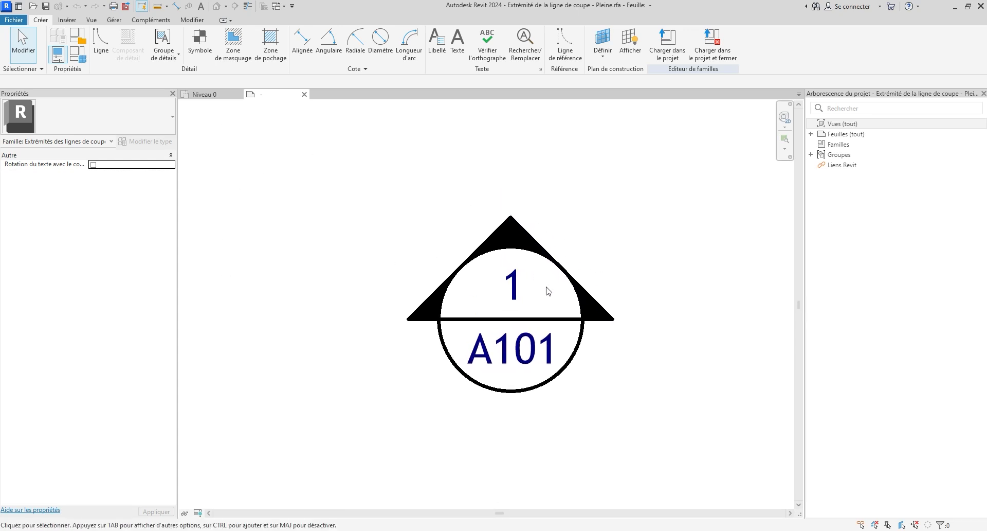
middle_click_drag(597, 278, 592, 256)
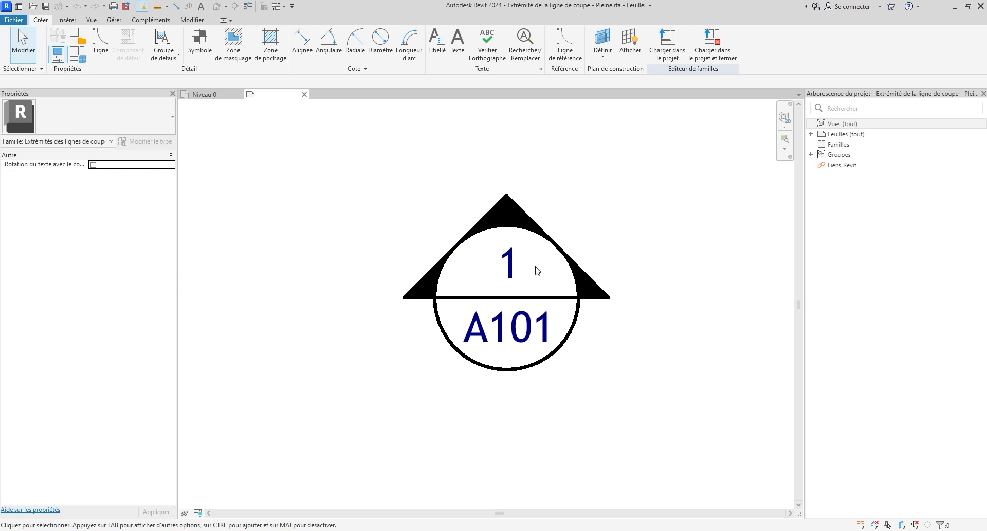
Delete the label "1" from the upper half of the section head symbol.
left_click(511, 270)
middle_click_drag(547, 289, 495, 309)
key("Delete")
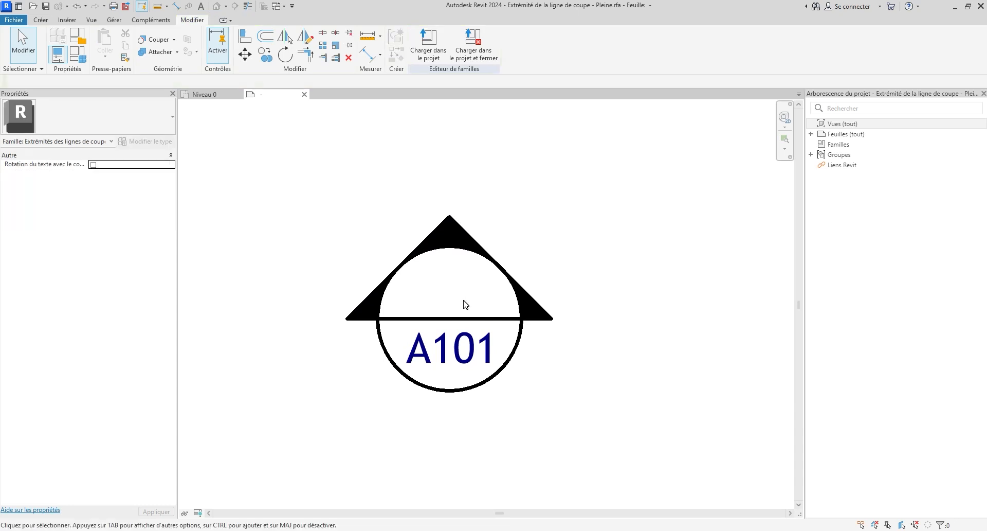
Delete the upper semicircular arc and the filled region at the upper-left part of the arrow triangle.
left_click(448, 253)
scroll(432, 296, "up", 3)
scroll(427, 304, "up", 2)
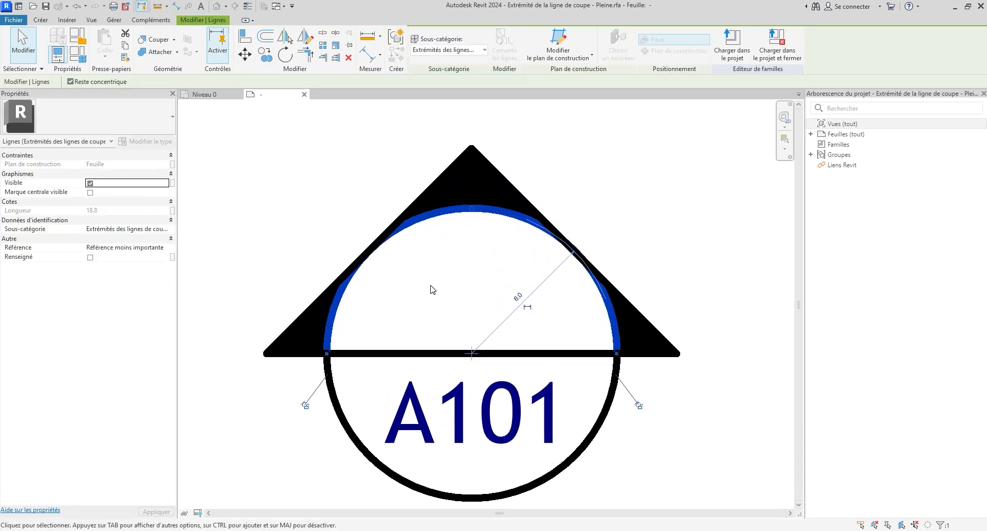
left_click(432, 288)
left_click(463, 215)
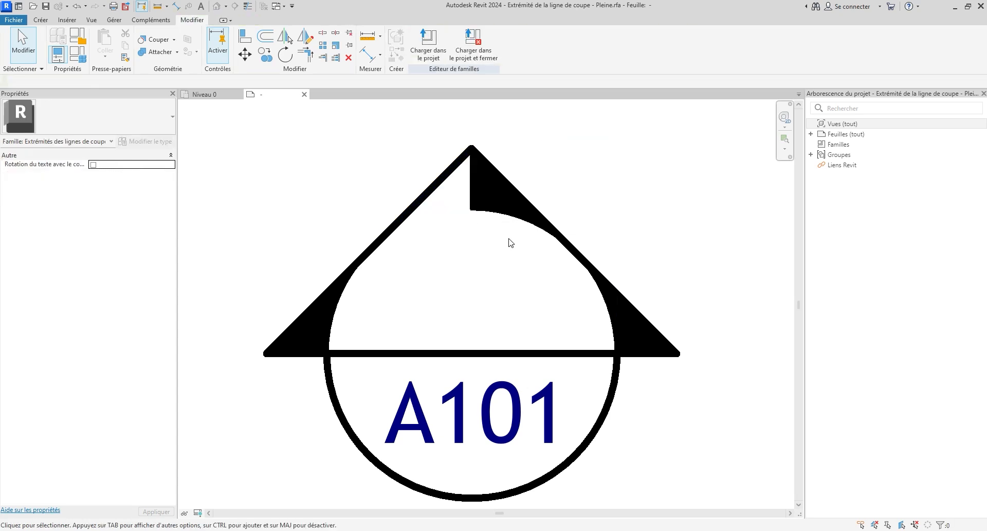
Delete the filled regions in the triangle's lower-right and lower-left corners.
left_click(483, 212)
middle_click_drag(503, 304, 496, 258)
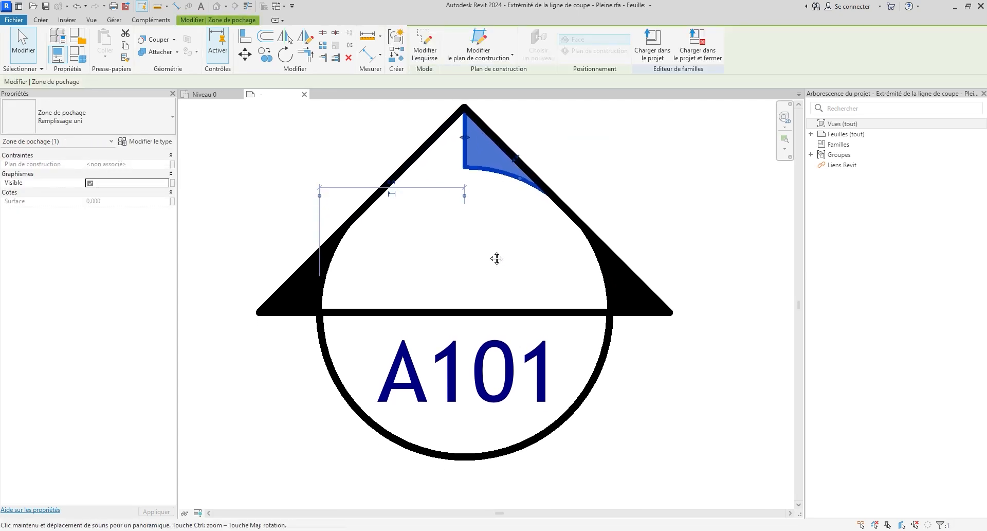
scroll(518, 254, "down", 2)
left_click(585, 255)
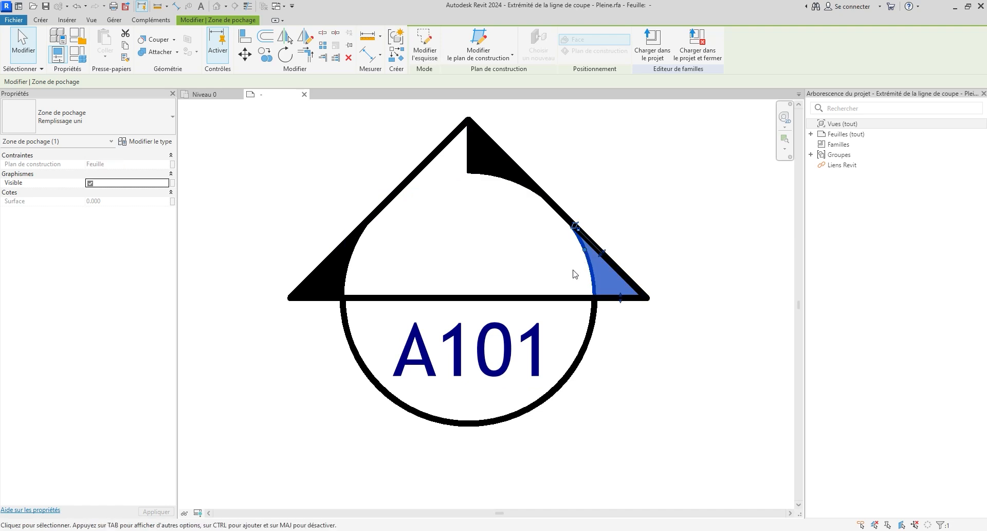
key("Delete")
left_click(349, 277)
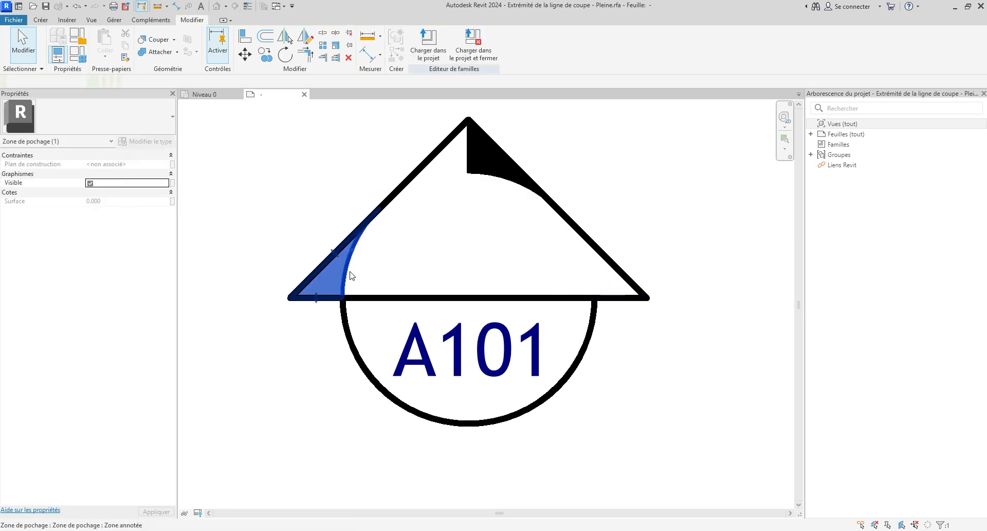
key("Delete")
scroll(421, 210, "down", 2)
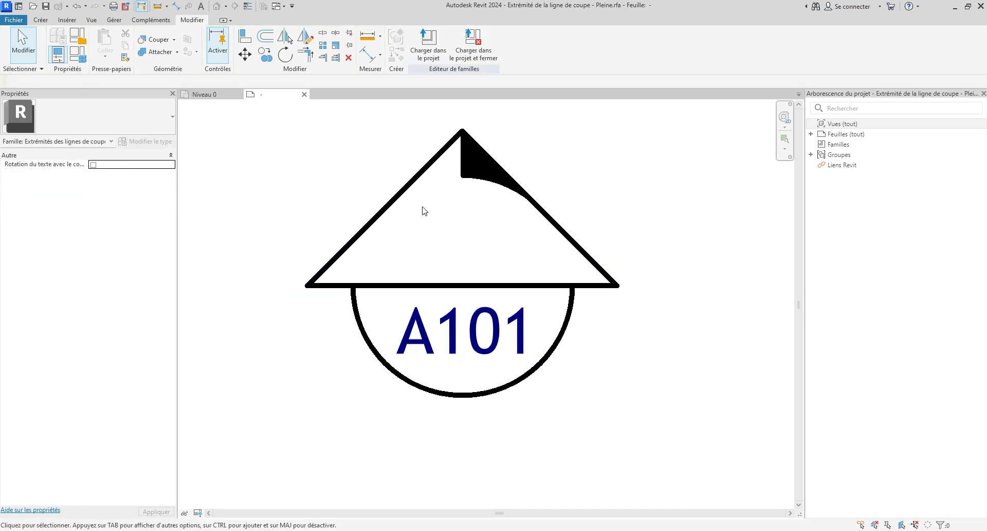
Edit the remaining filled region at the triangle's tip and remove all of its boundary lines.
left_click(478, 204)
double_click(477, 204)
scroll(470, 216, "up", 3)
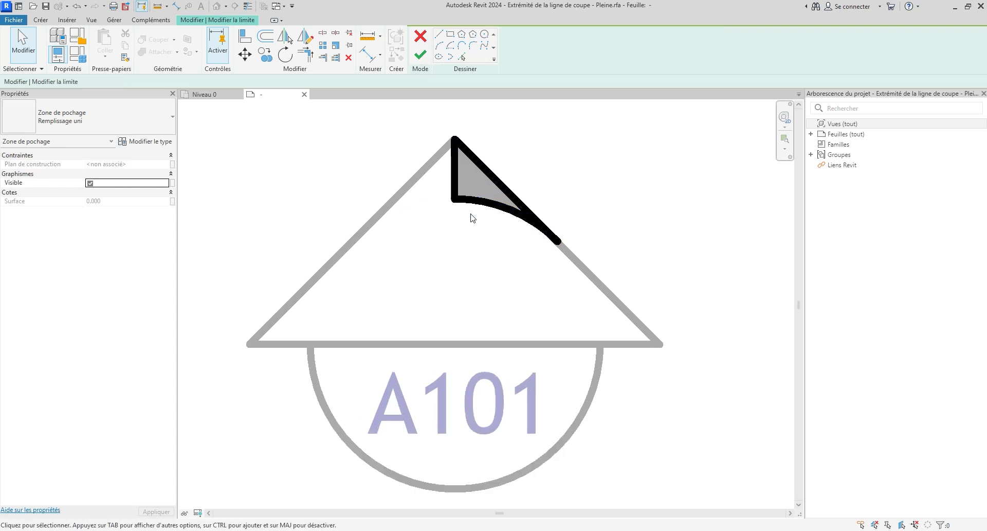
scroll(479, 212, "down", 2)
left_click_drag(423, 125, 617, 293)
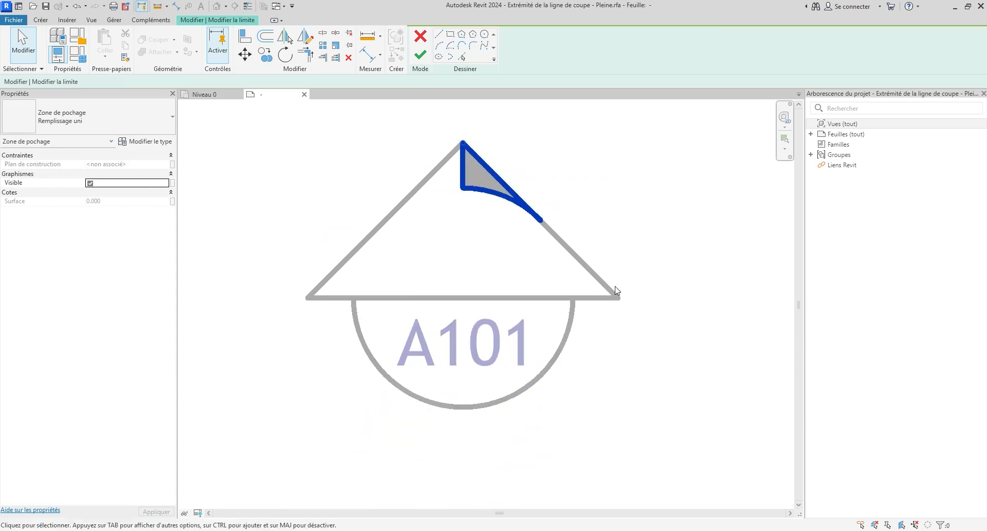
left_click(605, 275)
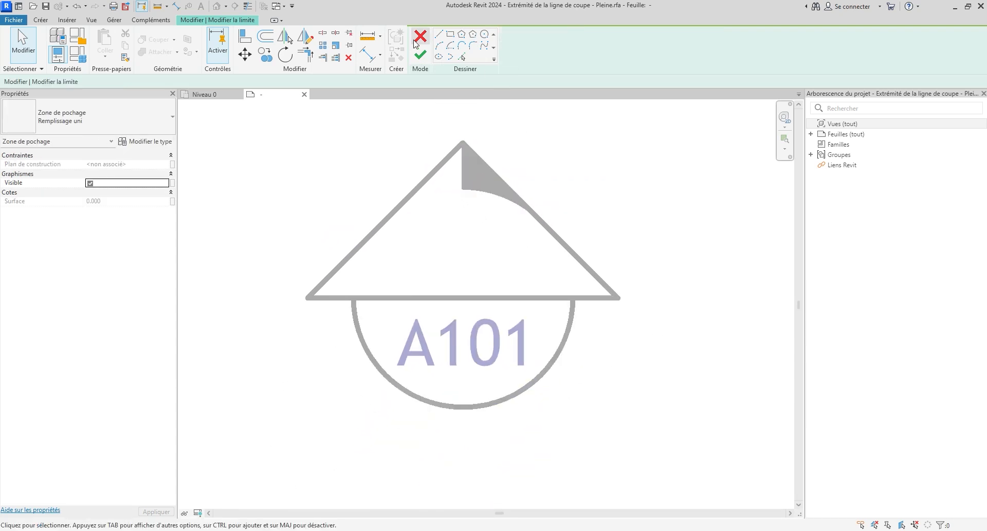
Define the filled region's boundary from the triangle's connected outer lines and finish the sketch so it fills the whole triangle.
left_click(462, 57)
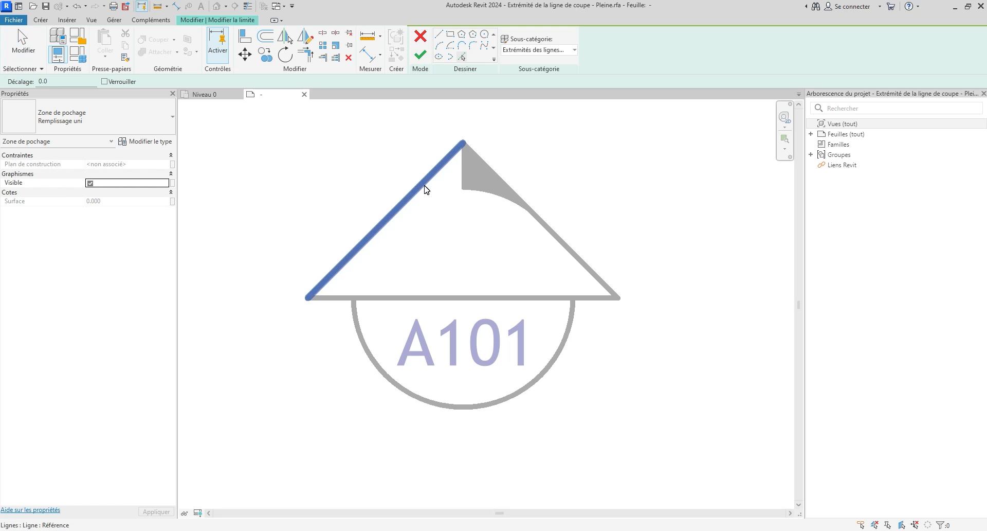
key("Tab")
left_click(425, 189)
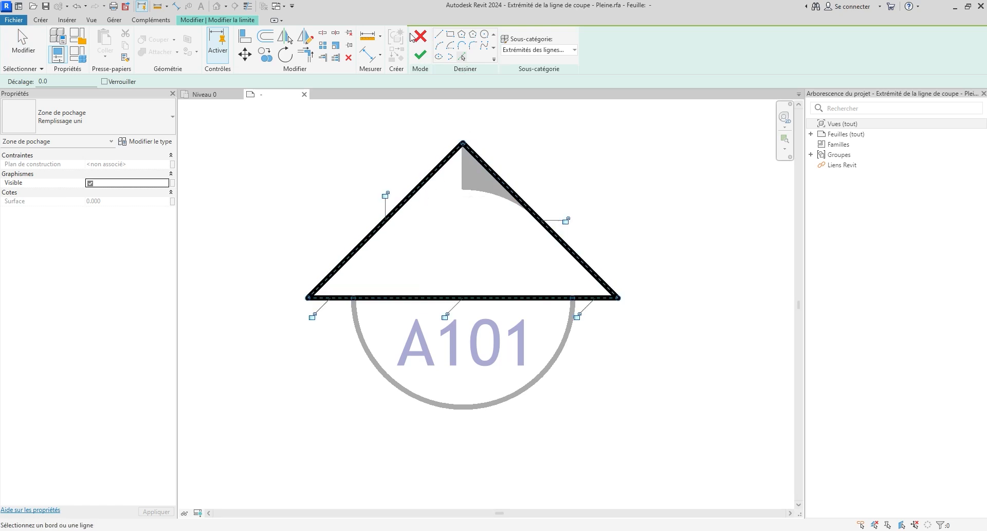
left_click(421, 57)
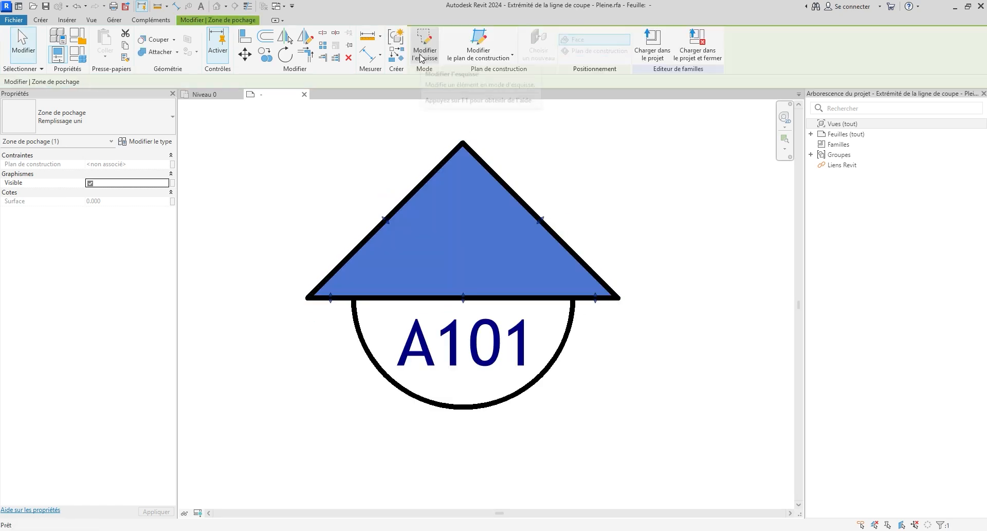
left_click(619, 176)
scroll(531, 158, "down", 3)
scroll(522, 311, "up", 4)
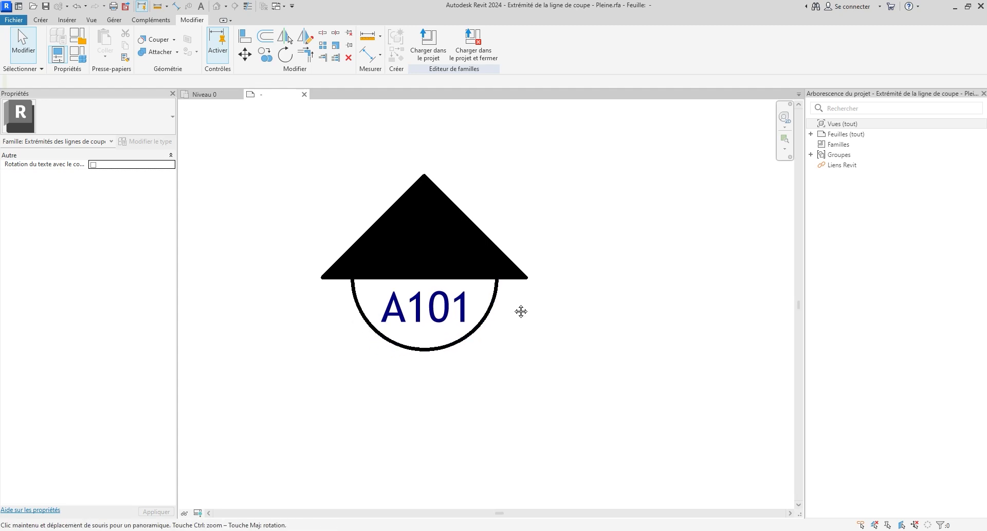
Open the parameter definition of the A101 label in the semicircle for editing.
left_click(456, 299)
scroll(456, 300, "down", 2)
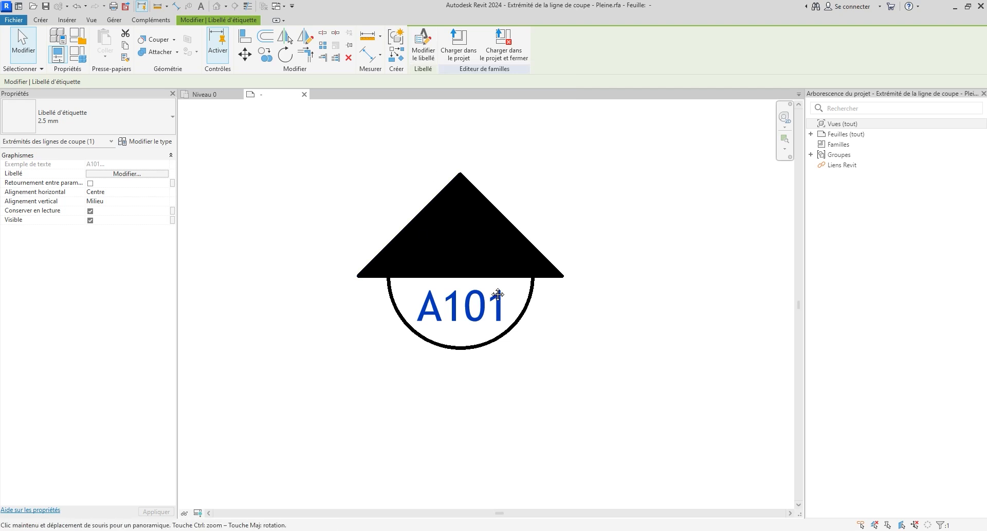
middle_click_drag(486, 290, 483, 253)
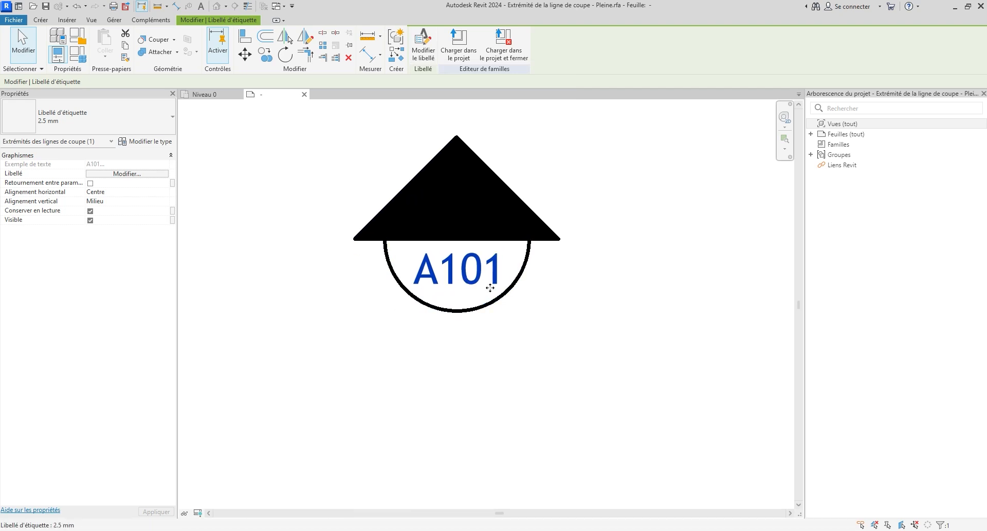
scroll(525, 300, "down", 3)
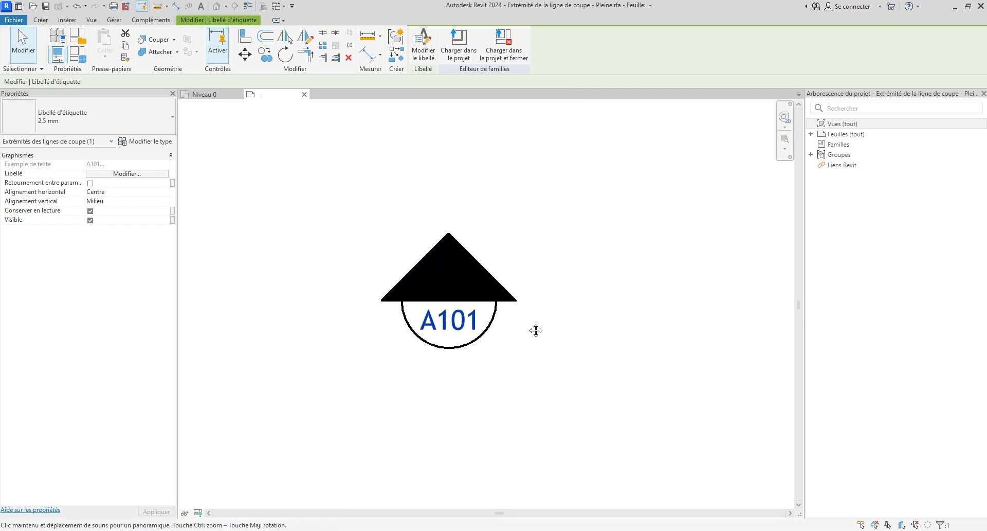
scroll(535, 331, "up", 1)
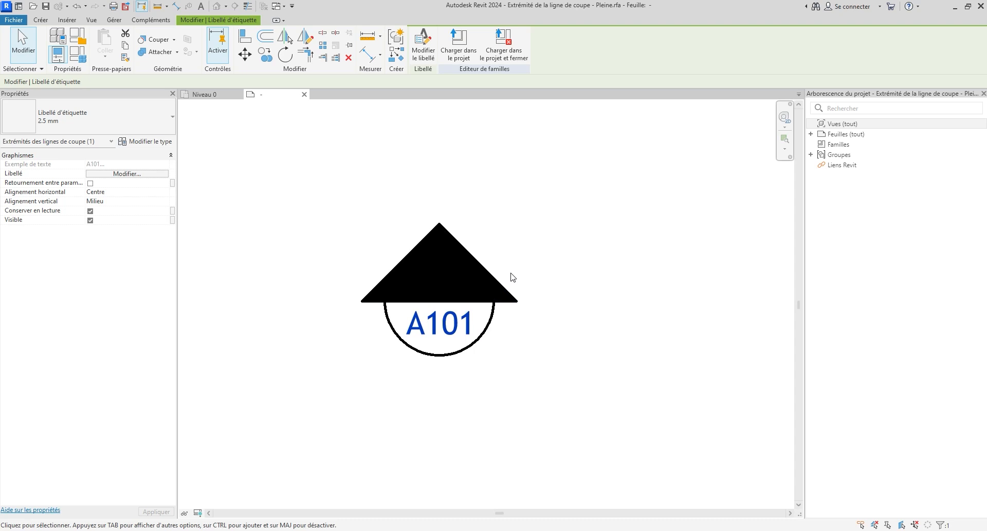
scroll(518, 307, "down", 2)
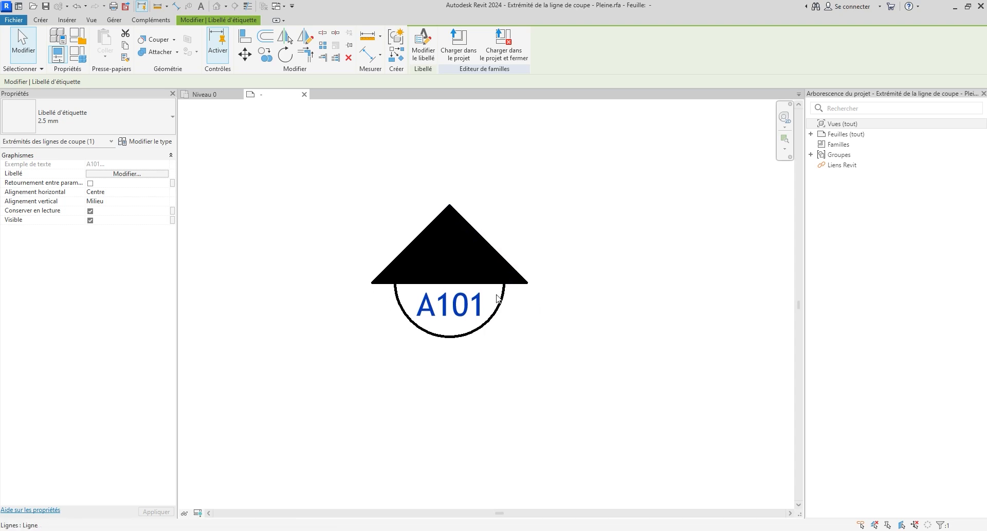
scroll(507, 306, "up", 4)
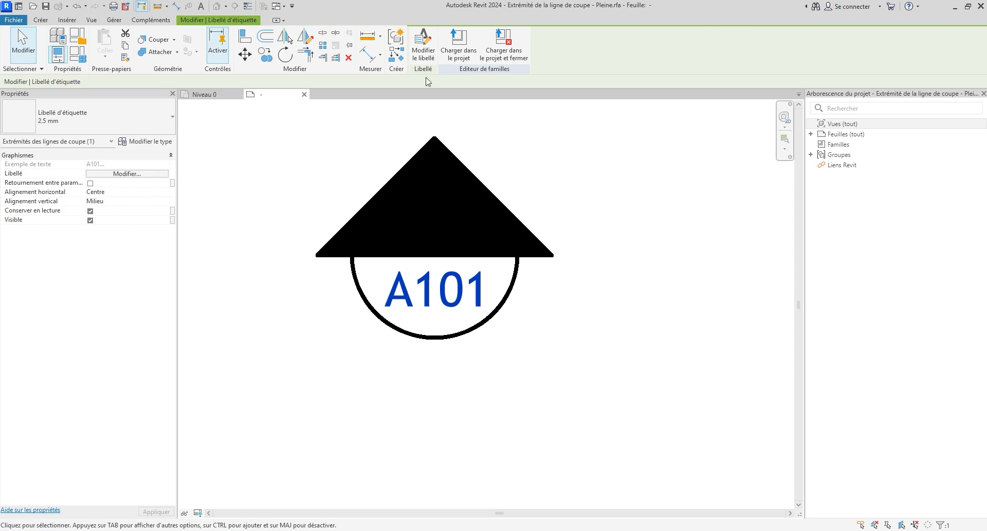
left_click(421, 53)
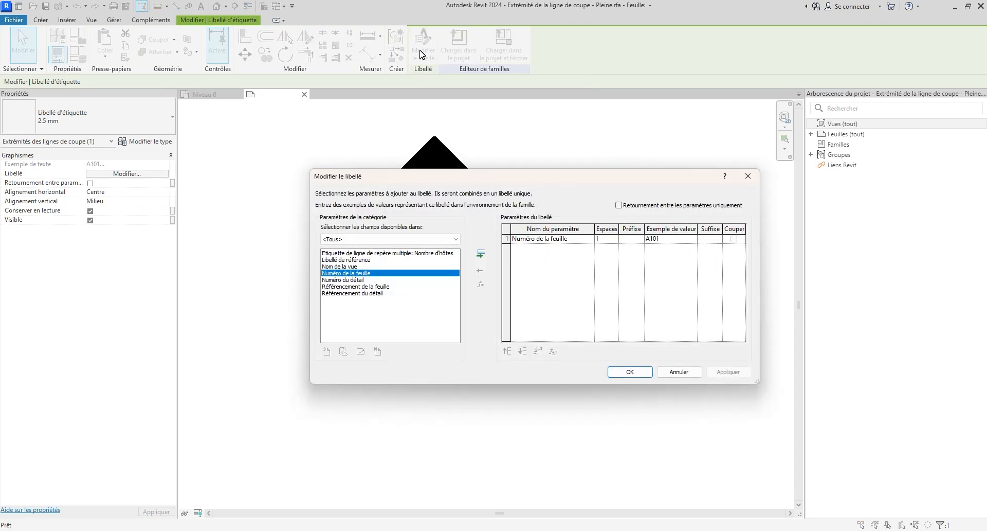
Replace the label's Numéro de la feuille parameter with Nom de la vue.
left_click_drag(445, 177, 408, 131)
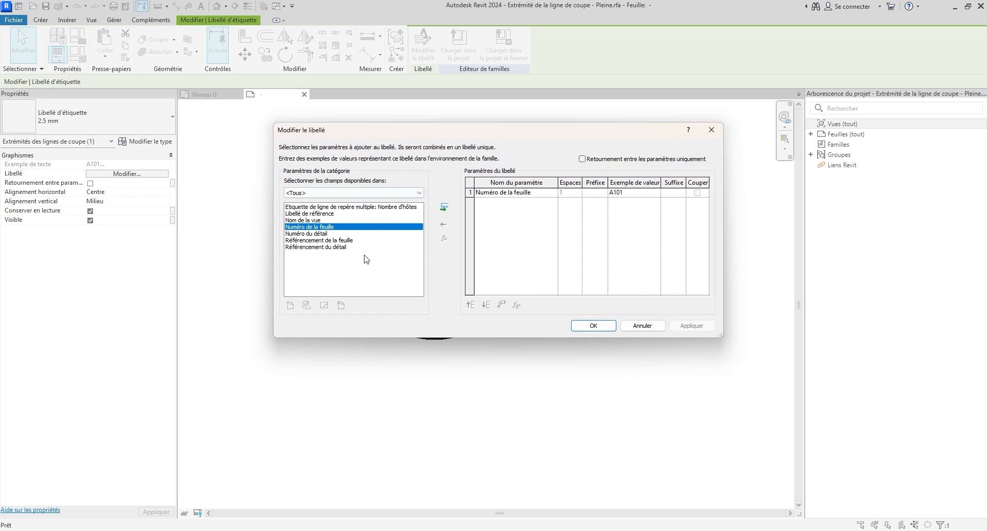
left_click_drag(502, 132, 448, 128)
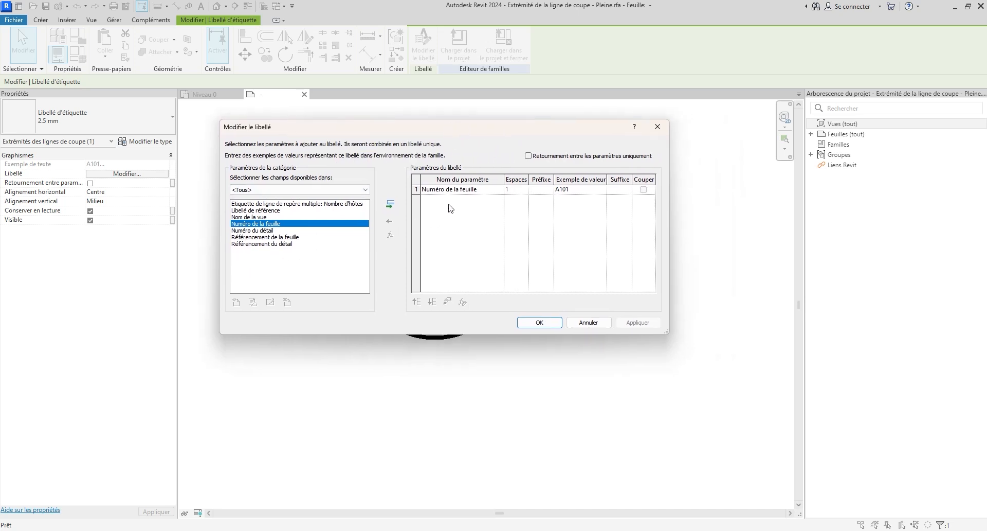
left_click(256, 231)
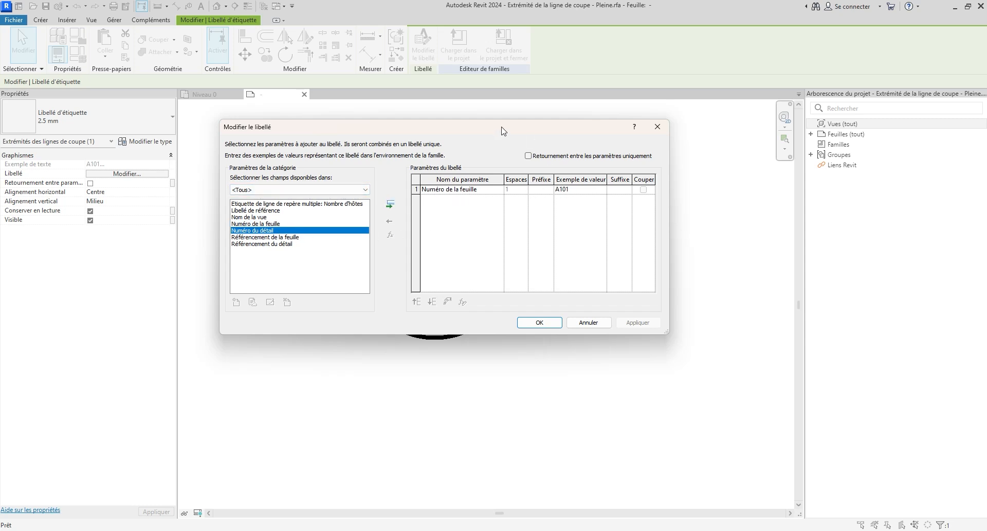
mouse_move(430, 129)
left_mouse_down()
mouse_move(206, 374)
mouse_move(430, 132)
left_mouse_up()
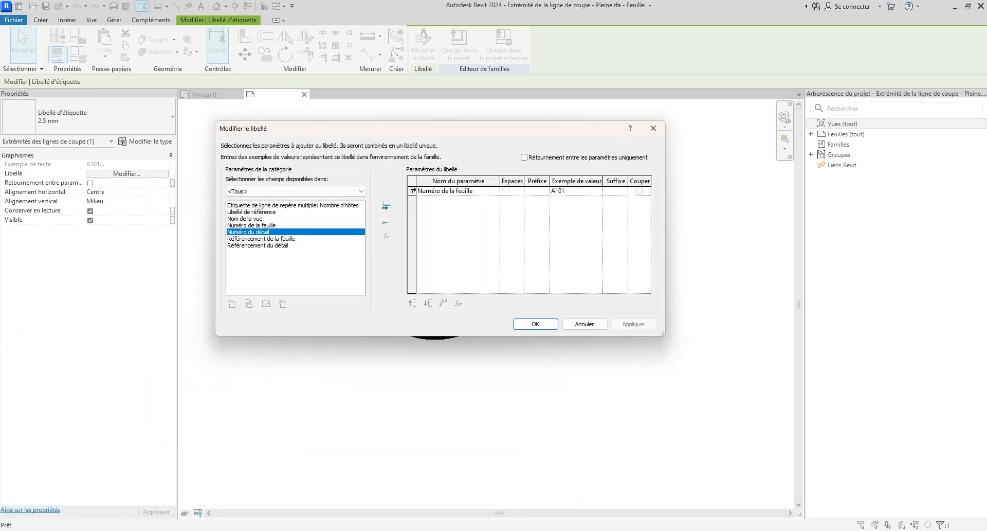
left_click(412, 191)
left_click(384, 222)
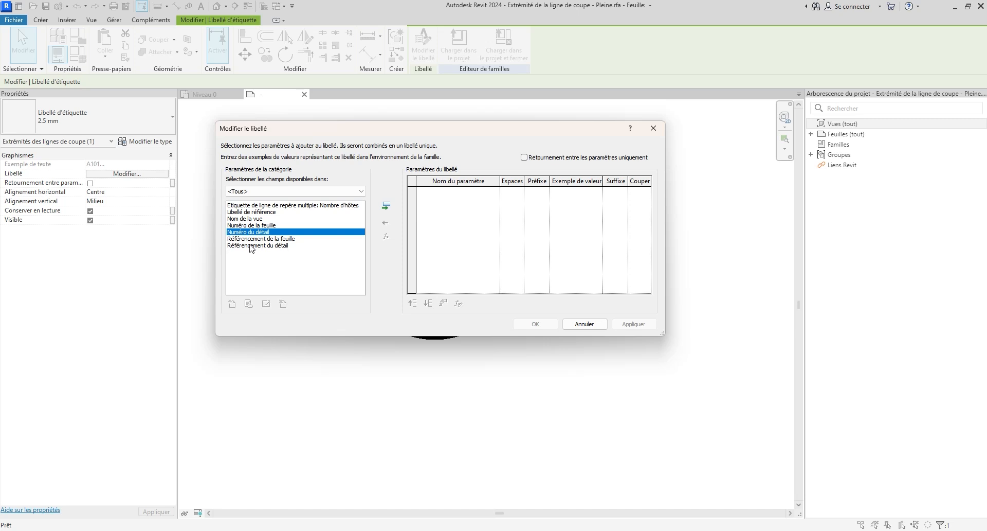
left_click(255, 213)
left_click(243, 219)
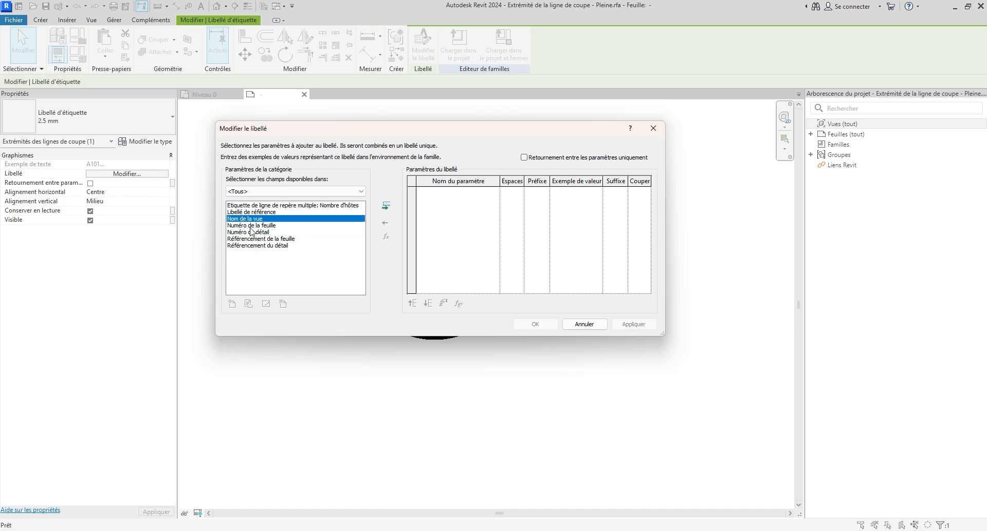
left_click(386, 206)
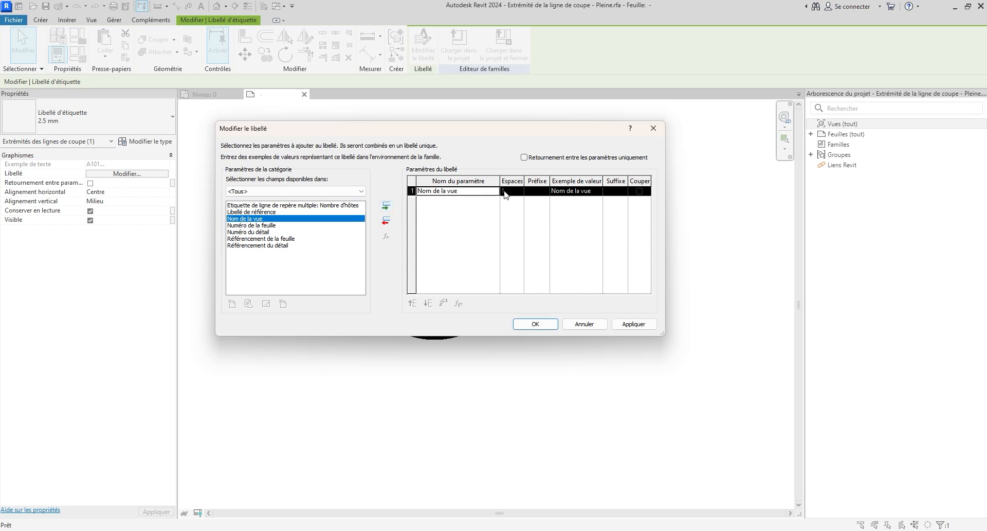
Set the sample value of the Nom de la vue parameter to C1 and accept the label changes.
left_click(590, 193)
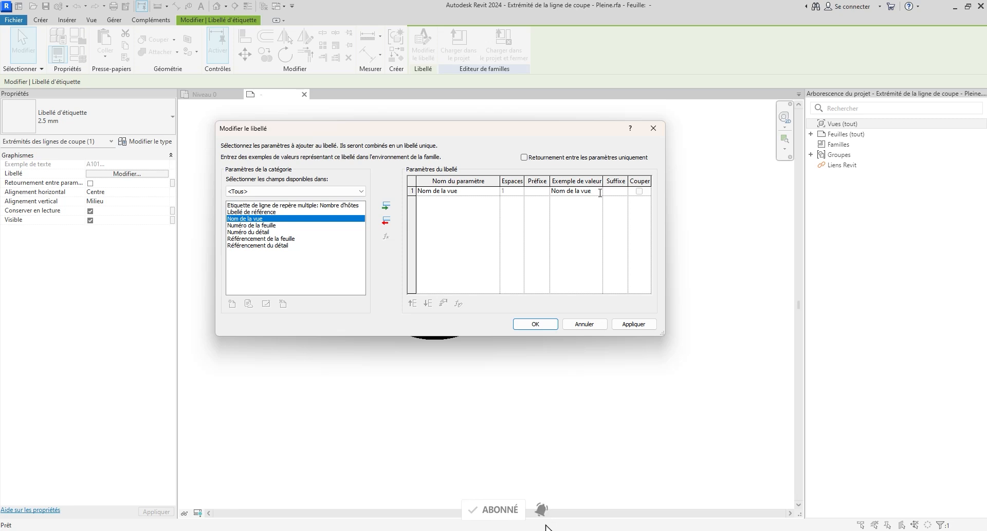
left_click_drag(596, 192, 513, 192)
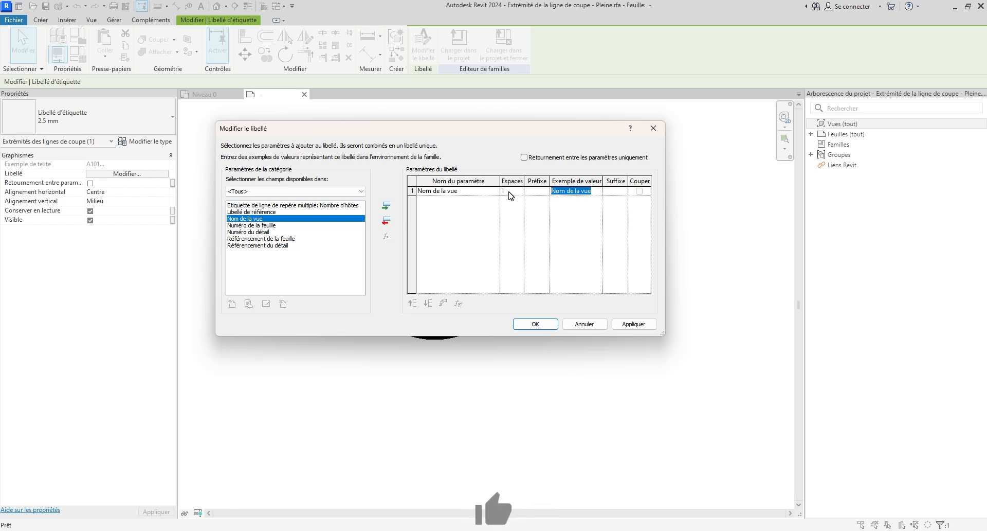
type("C1")
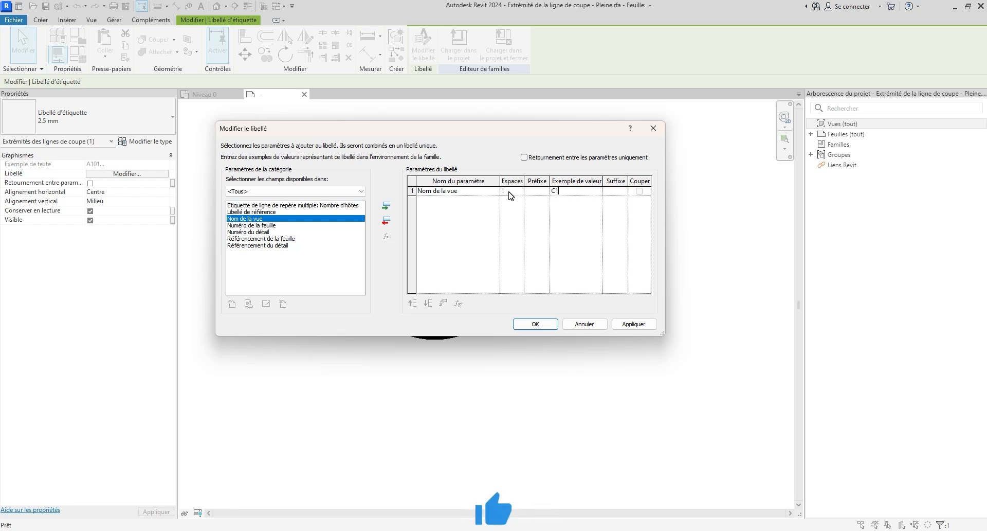
left_click(649, 327)
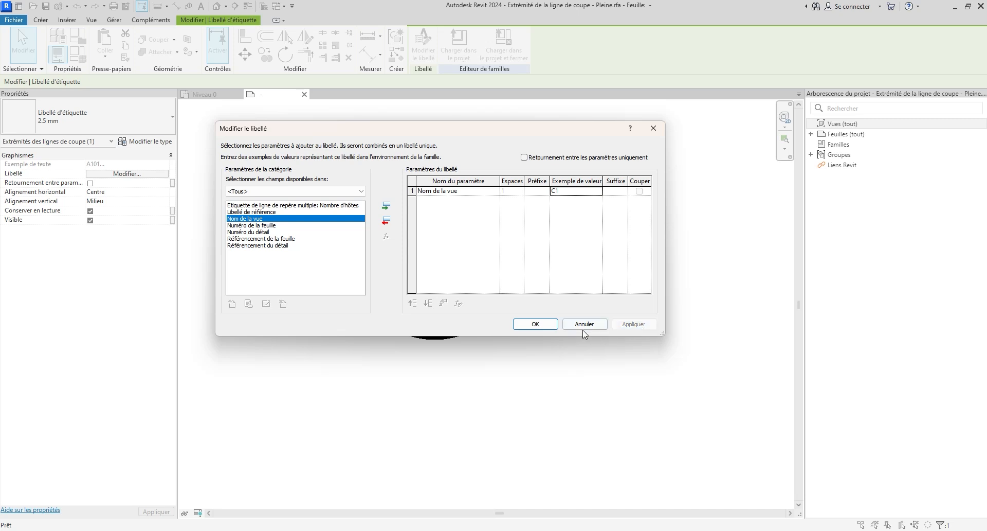
left_click(538, 326)
scroll(529, 304, "up", 2)
left_click(574, 356)
scroll(575, 356, "down", 3)
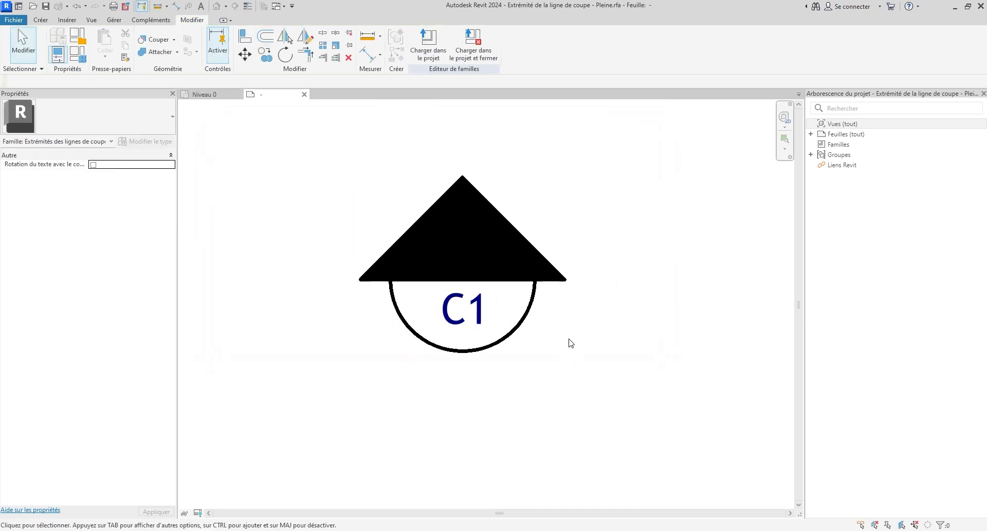
Load the edited section head family into the project, overwriting the existing version and its parameter values.
middle_click_drag(516, 186, 528, 243)
left_click(426, 44)
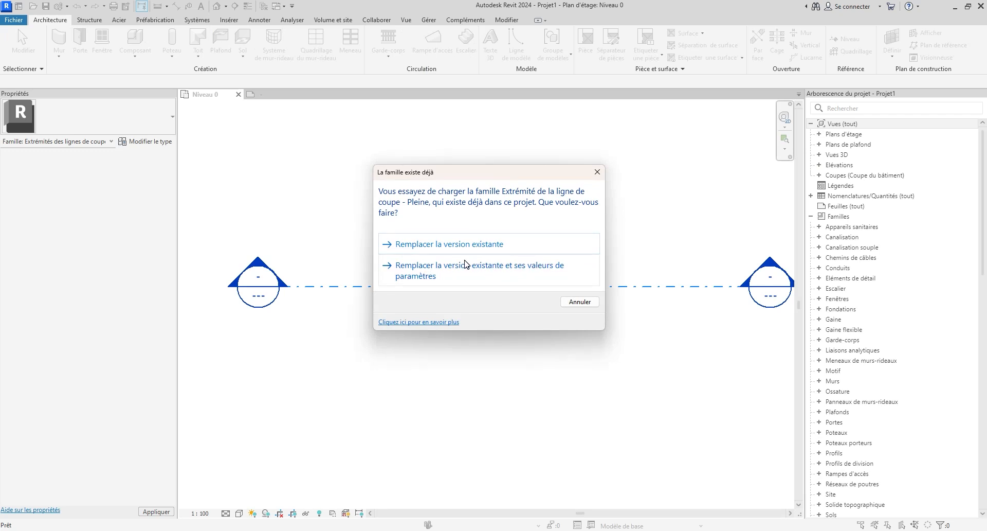
left_click(463, 268)
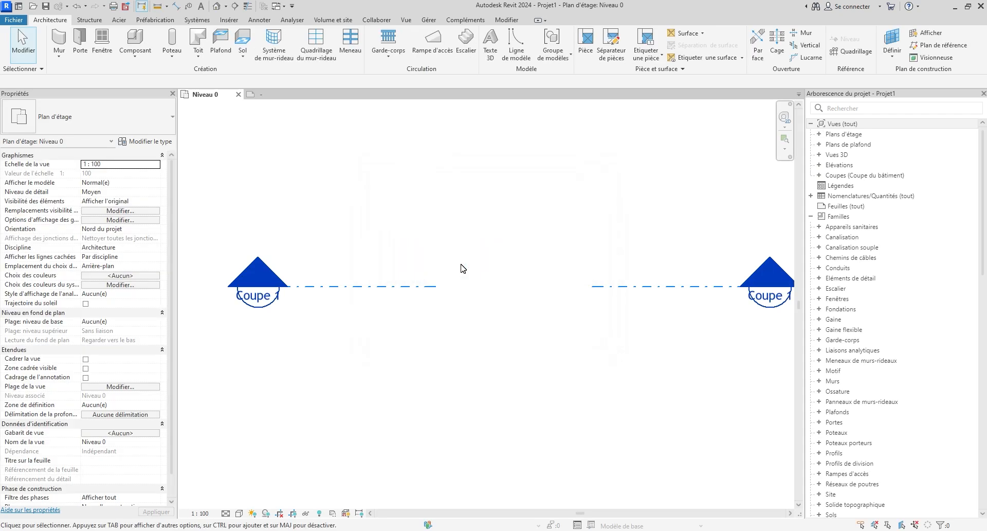
Examine the updated section heads at both ends of the existing section line in the Niveau 0 plan.
middle_click_drag(466, 270, 502, 240)
scroll(469, 234, "down", 2)
scroll(317, 220, "up", 3)
scroll(317, 220, "up", 2)
middle_click_drag(405, 220, 363, 289)
scroll(338, 283, "down", 3)
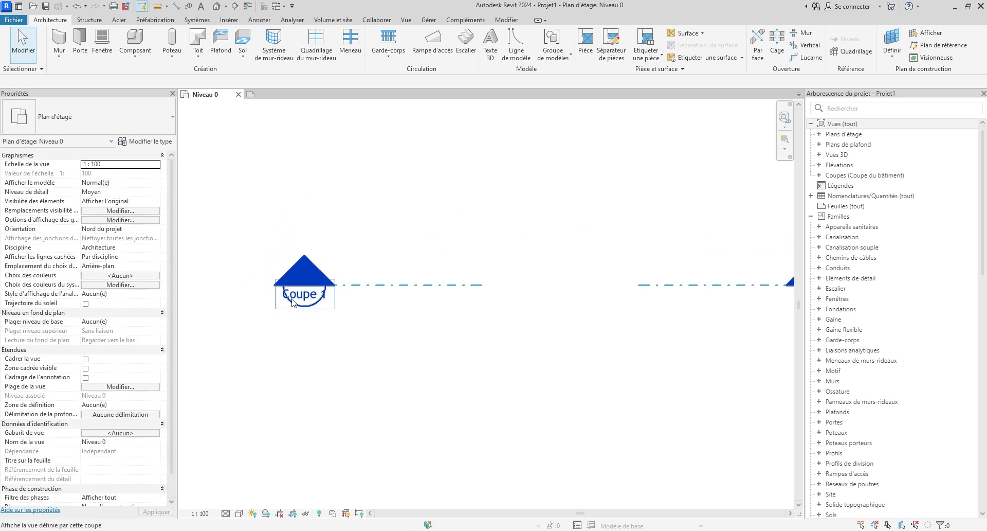
scroll(292, 288, "up", 4)
scroll(313, 280, "down", 4)
scroll(272, 272, "up", 1)
middle_click_drag(388, 332, 350, 302)
scroll(271, 268, "down", 3)
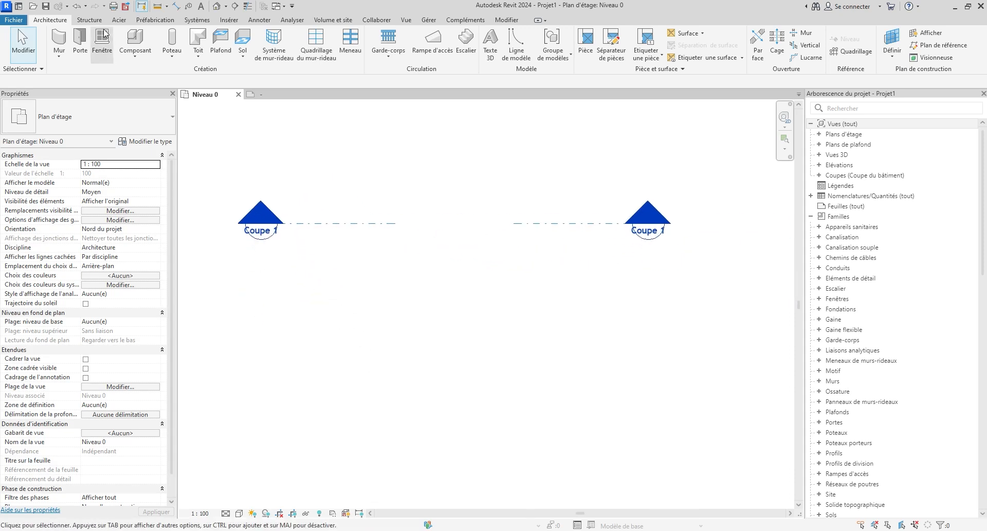
Draw a second horizontal section line below the existing one in the Niveau 0 plan.
left_click(235, 5)
left_click(234, 368)
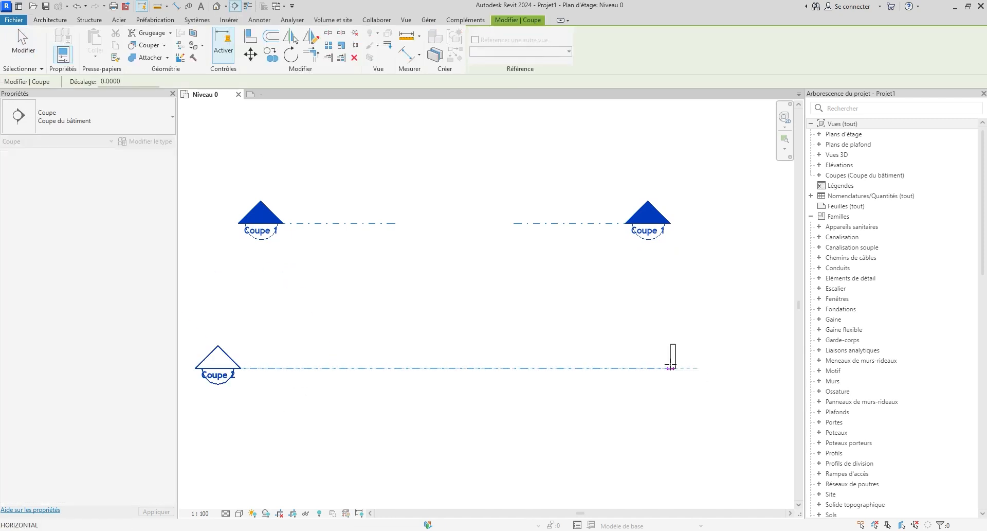
left_click(671, 369)
middle_click_drag(570, 371, 598, 374)
left_click(382, 408)
Inspect the new section line's head and label and compare them with those of the first section.
scroll(230, 384, "up", 3)
scroll(280, 370, "down", 4)
scroll(266, 362, "up", 3)
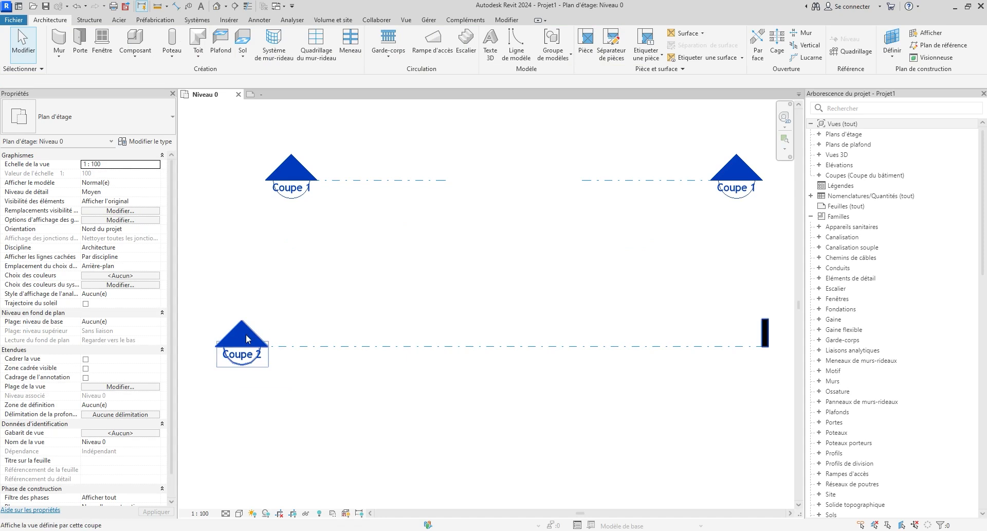
scroll(247, 344, "down", 1)
middle_click_drag(302, 353, 322, 374)
scroll(288, 358, "down", 1)
scroll(251, 369, "up", 3)
middle_click_drag(267, 360, 302, 361)
scroll(259, 359, "down", 3)
scroll(280, 352, "down", 2)
scroll(288, 311, "up", 2)
middle_click_drag(272, 401, 297, 367)
scroll(276, 342, "up", 3)
scroll(287, 346, "down", 1)
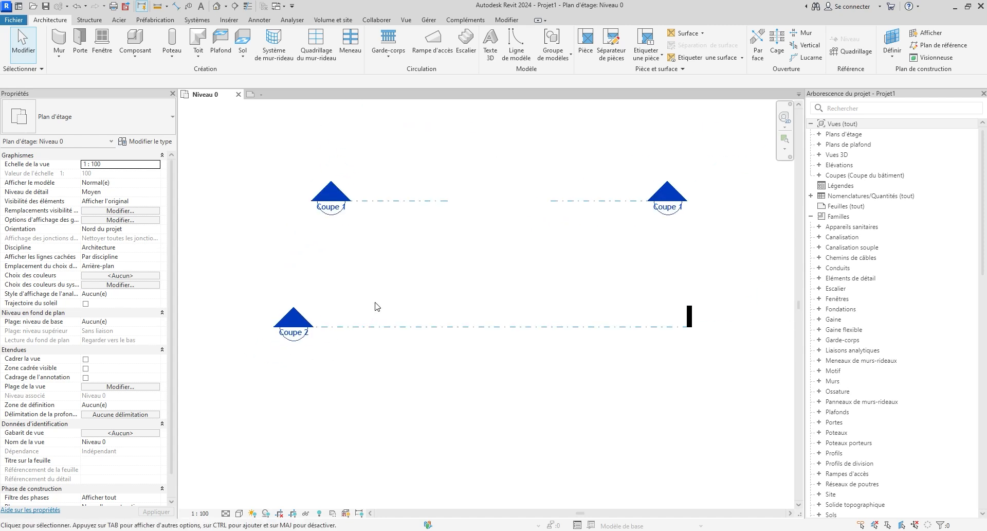
scroll(283, 329, "up", 1)
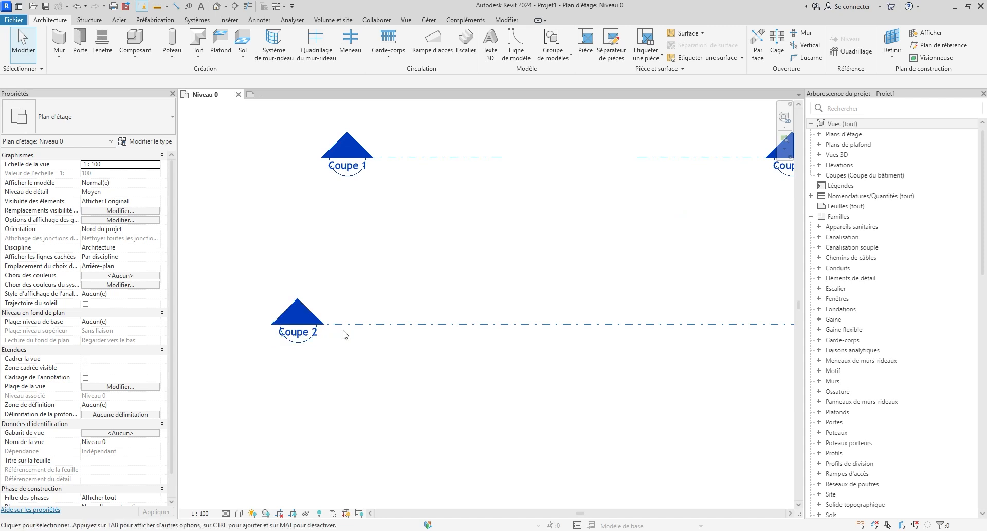
scroll(344, 335, "down", 2)
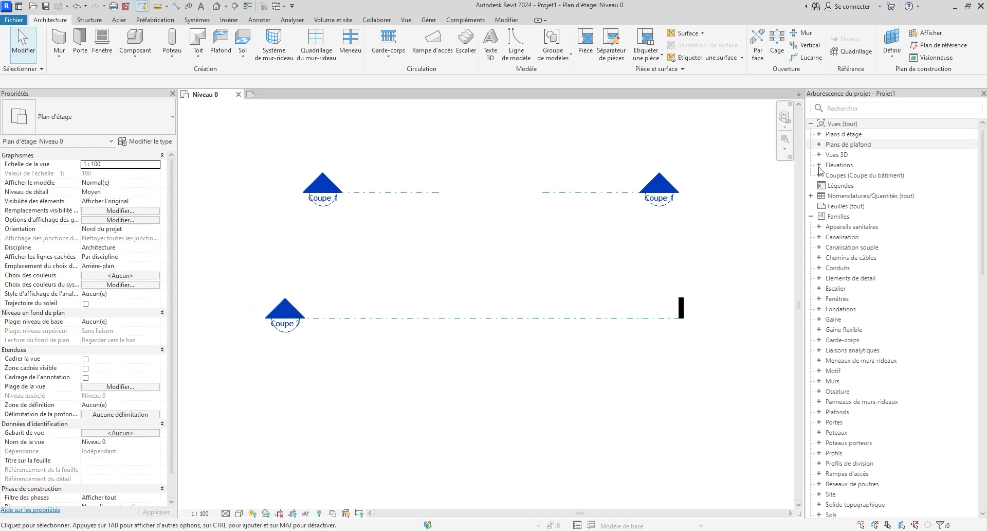
Collapse the families list, expand the building sections in the project browser, and rename the Coupe 1 view to A.
left_click(811, 216)
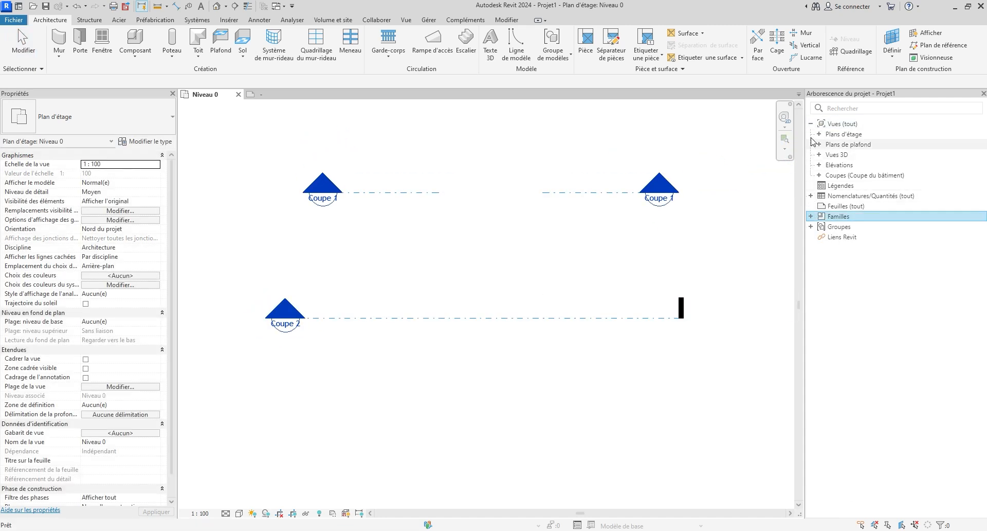
left_click(819, 175)
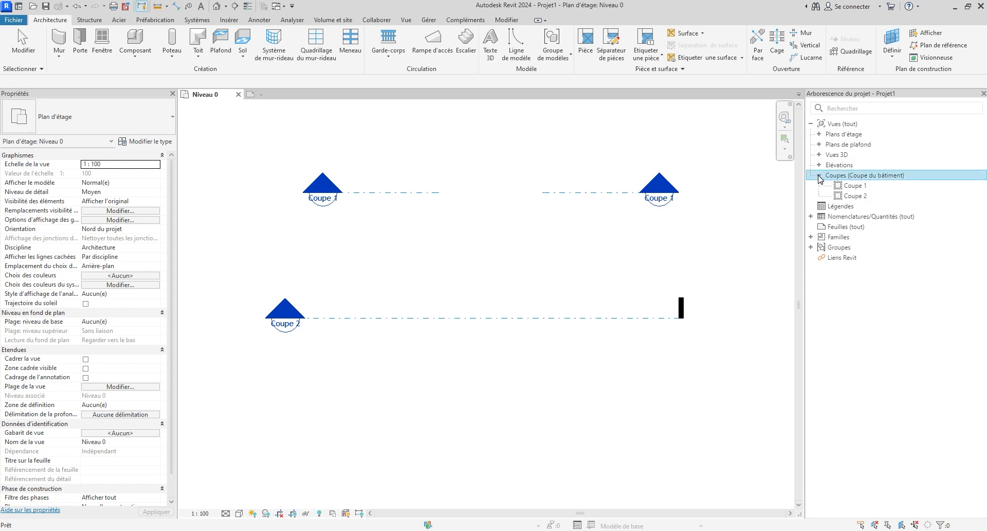
left_click(861, 186)
right_click(862, 190)
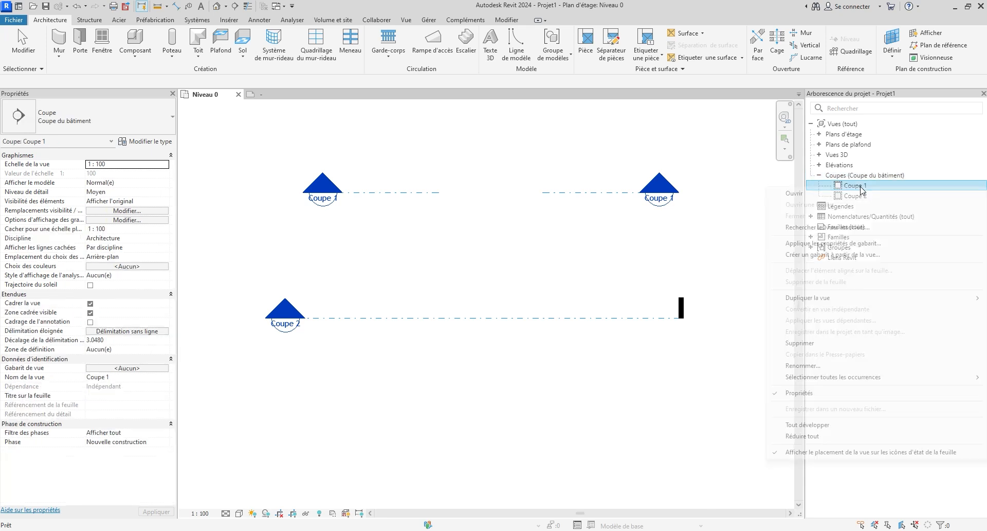
left_click(817, 367)
type("a")
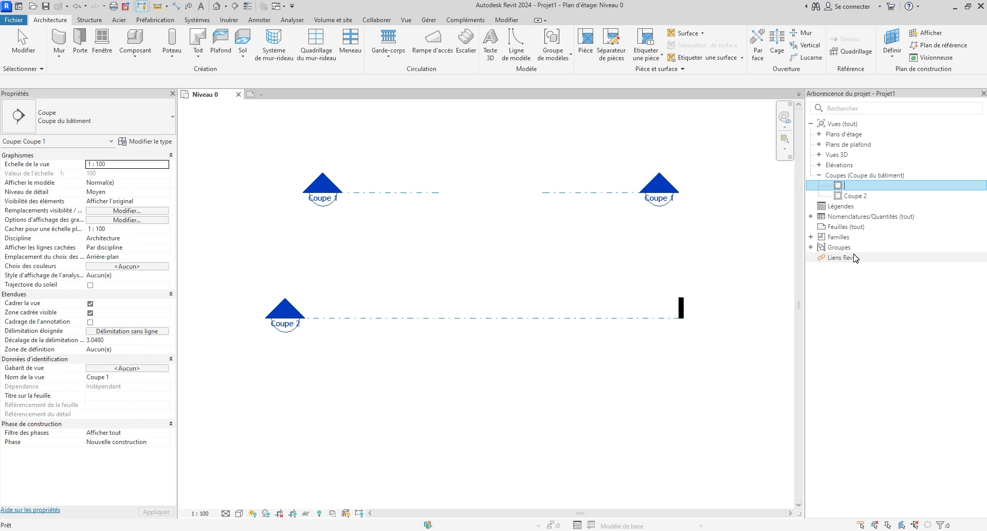
left_click(731, 252)
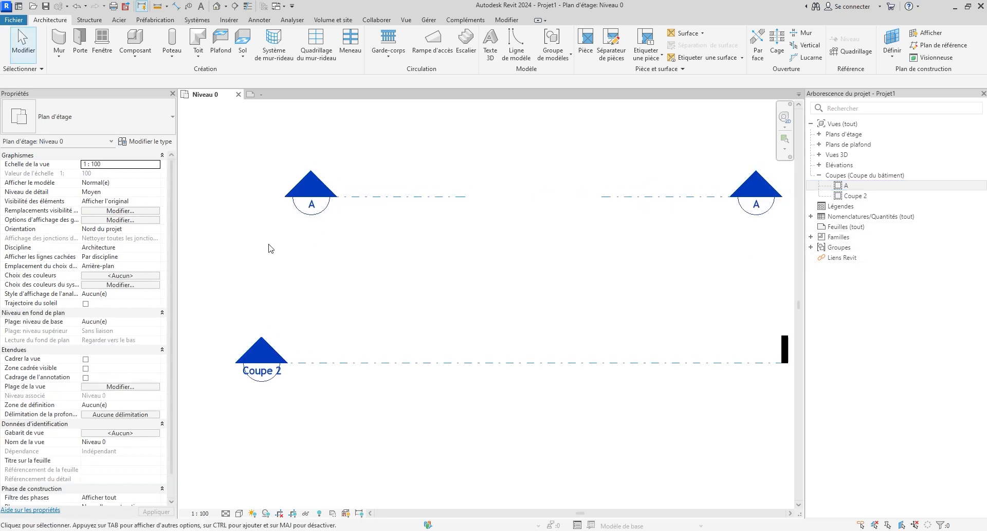
Rename the Coupe 2 section view to B in the project browser.
scroll(353, 249, "up", 2)
scroll(469, 222, "down", 2)
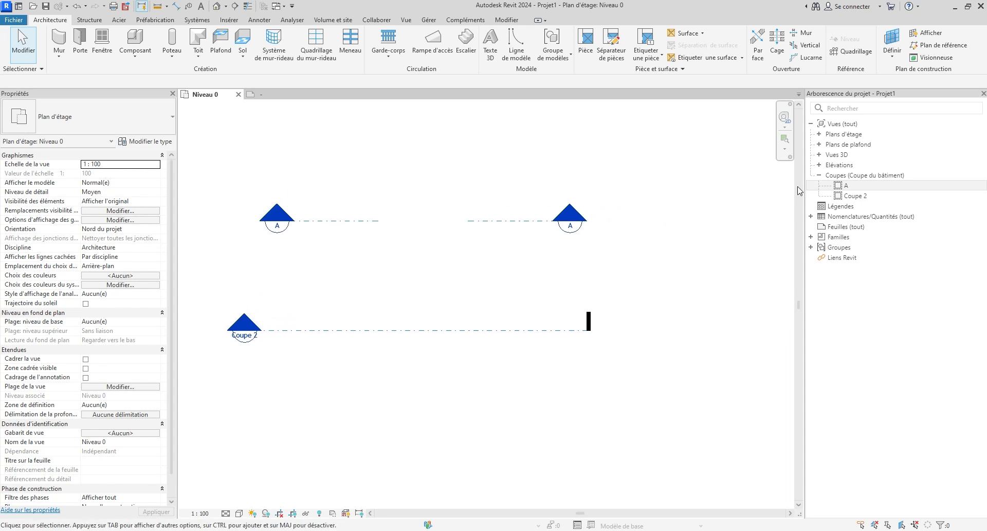
left_click(856, 196)
right_click(856, 196)
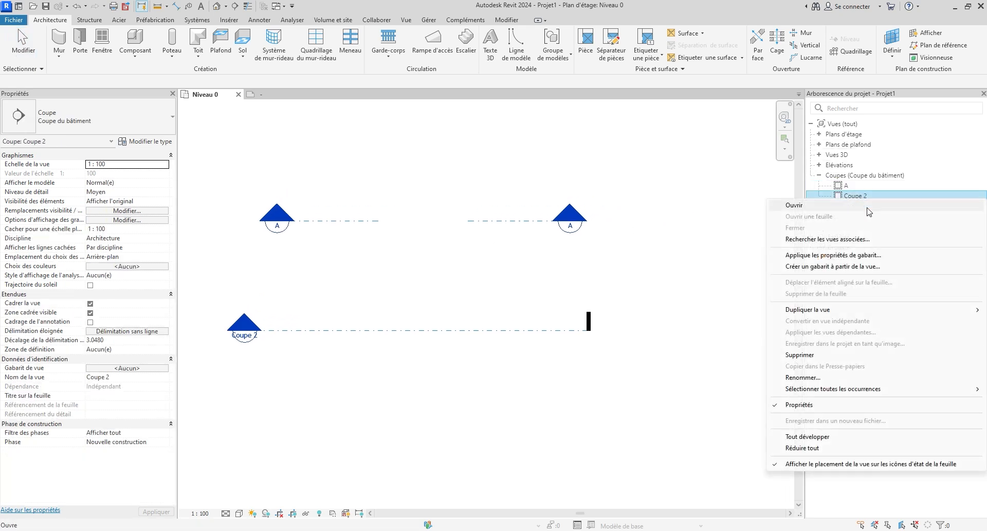
left_click(823, 378)
type("B")
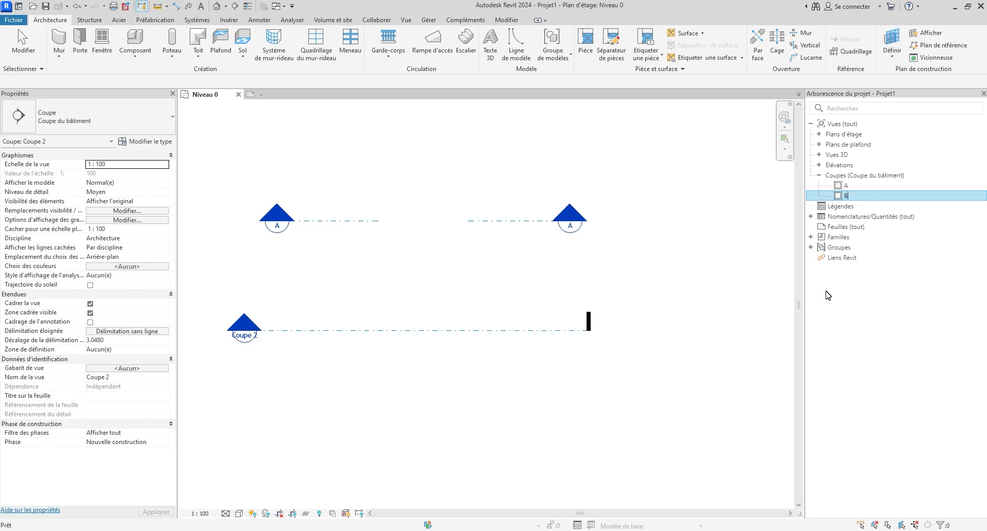
left_click(705, 296)
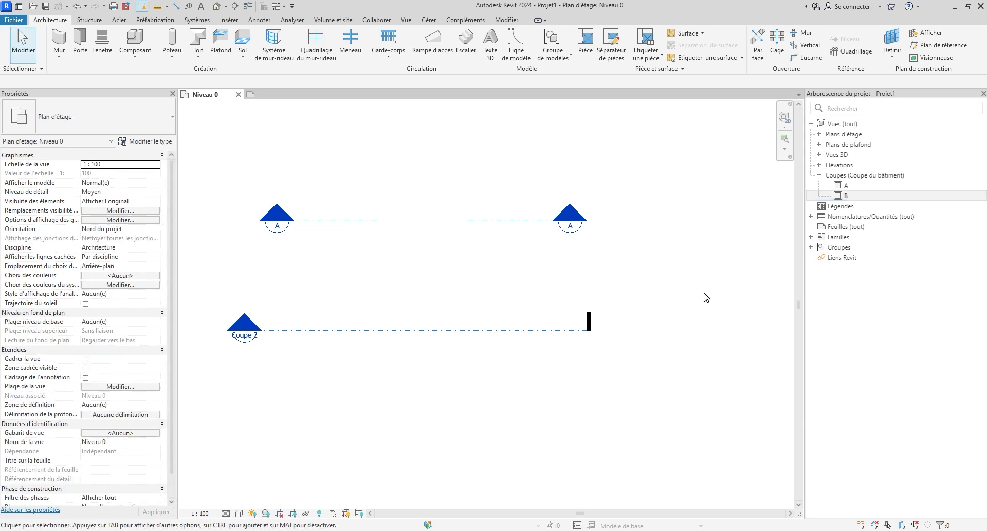
Cycle the tail end of section line B to the triangular section head so both ends match.
left_click(571, 332)
left_click(662, 332)
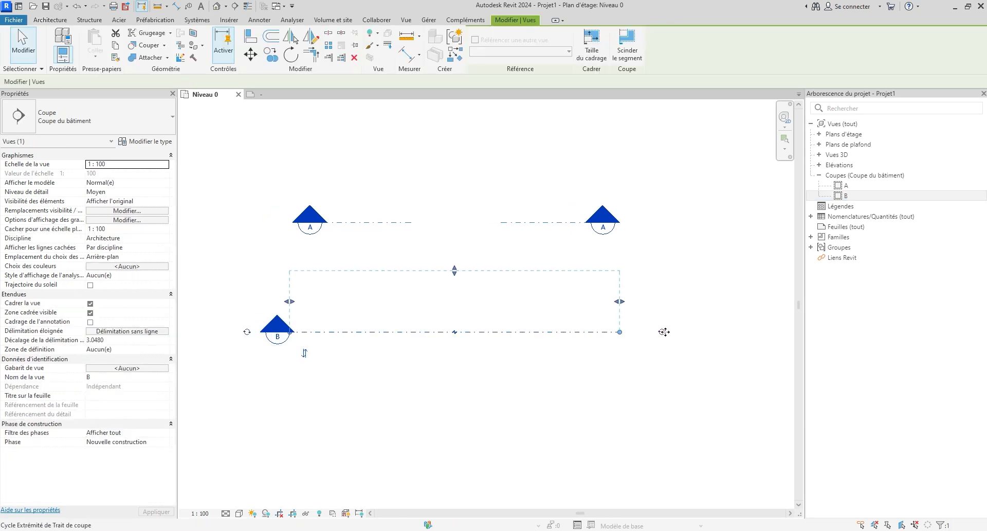
left_click(664, 392)
Examine the heads of sections A and B and compare them with the elevation marker west of the section lines.
scroll(646, 397, "down", 2)
middle_click_drag(645, 397, 599, 361)
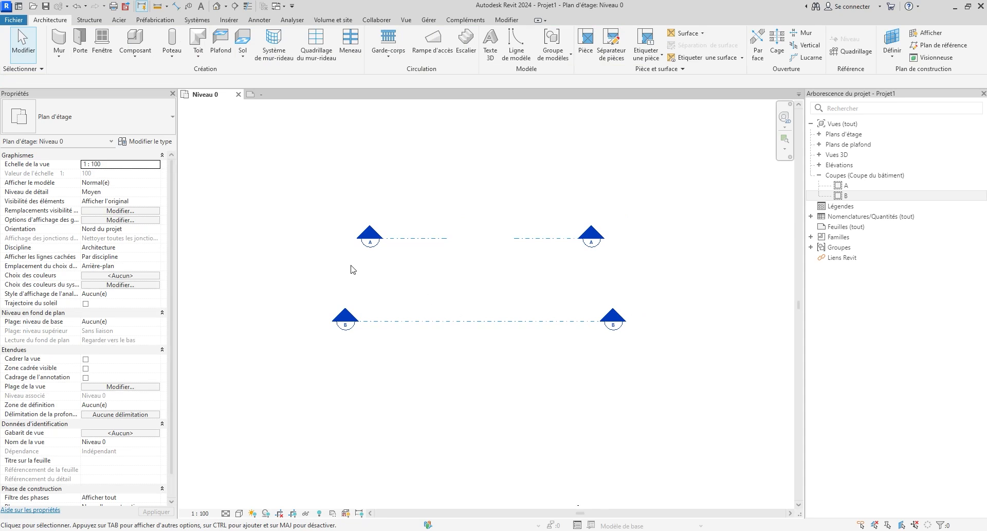
middle_click_drag(524, 261, 625, 289)
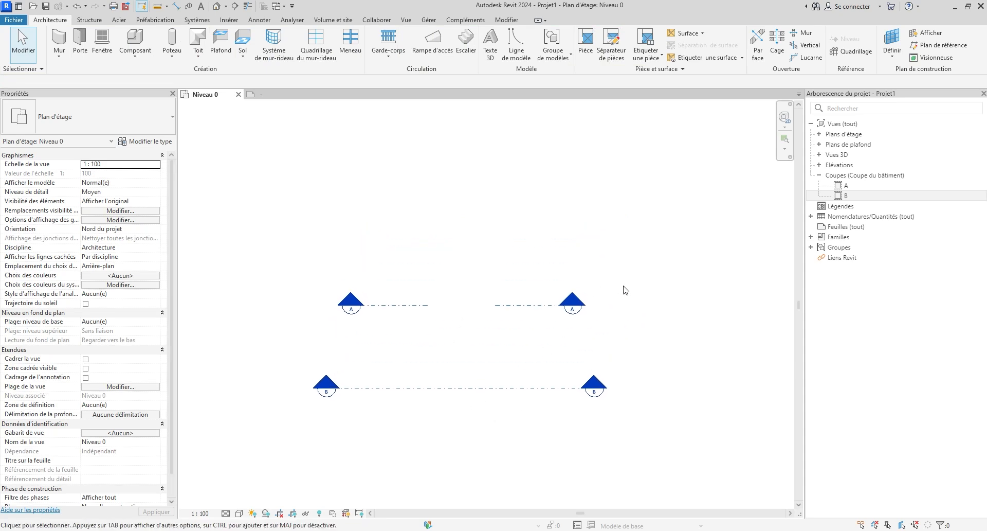
middle_click_drag(691, 293, 715, 289)
scroll(701, 268, "down", 1)
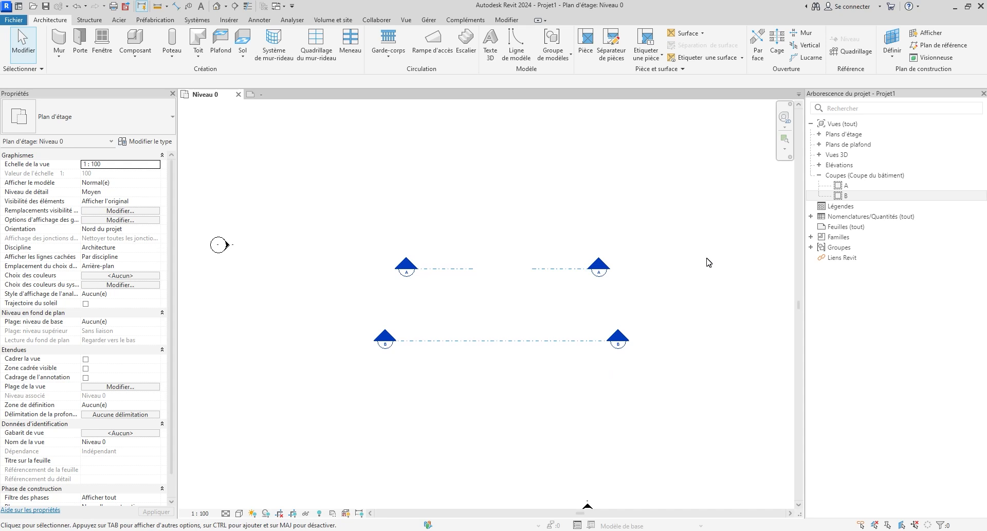
scroll(673, 256, "down", 1)
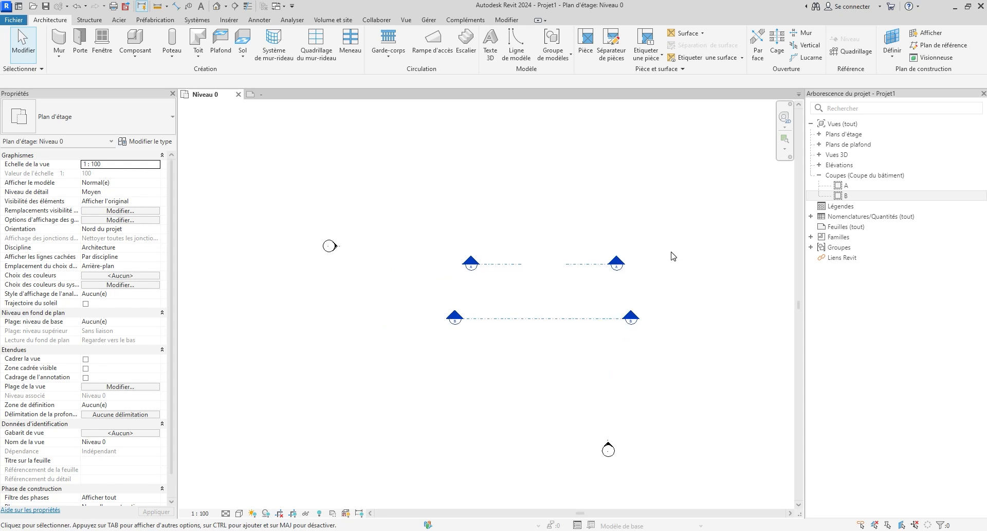
scroll(291, 232, "up", 8)
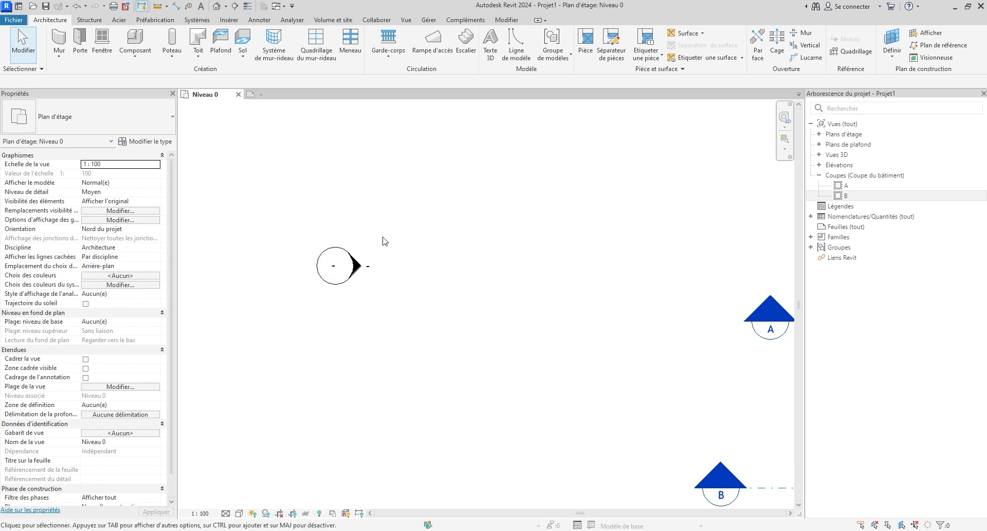
scroll(656, 294, "down", 1)
middle_click_drag(655, 295, 537, 308)
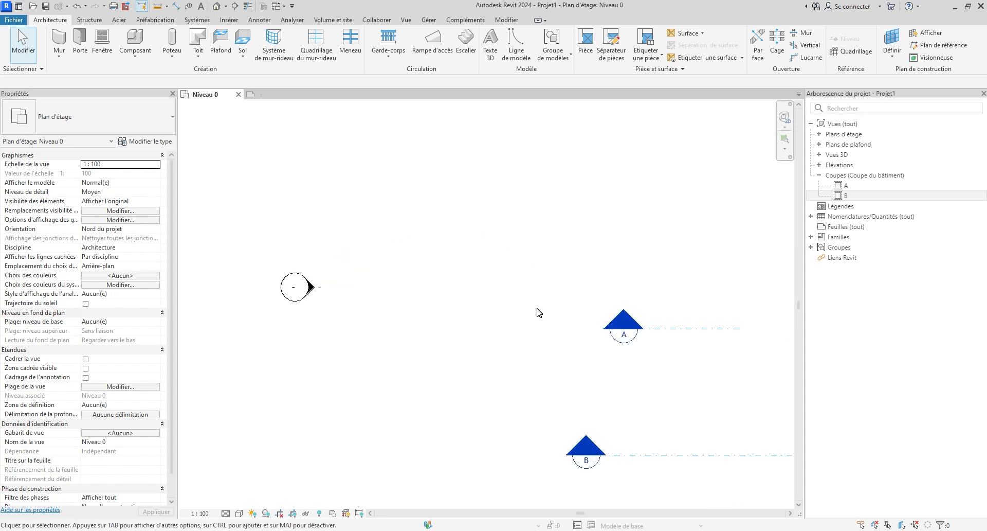